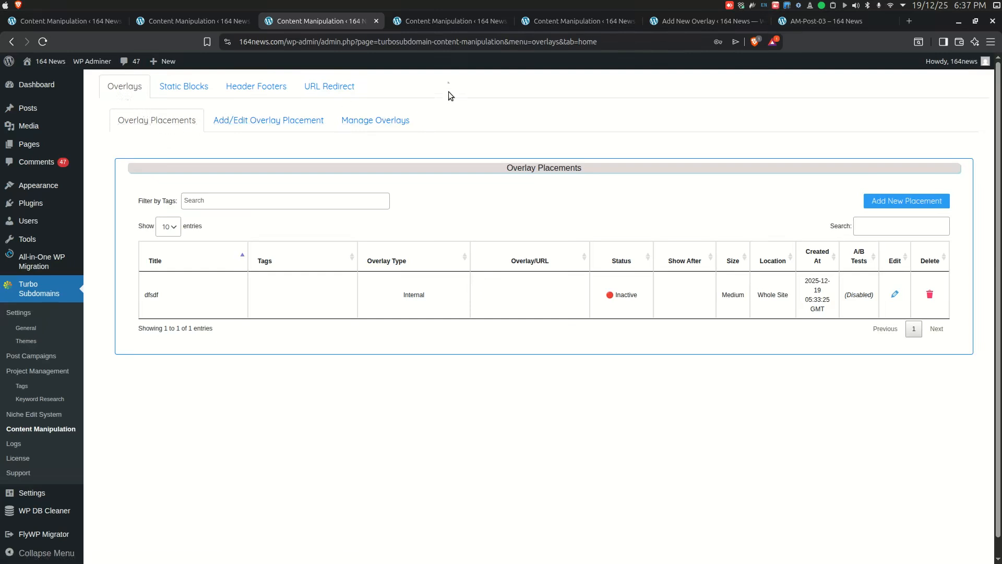
Step: Review the empty overlay placement form, the overlays list, and the title and content of the New Product Launch overlay draft
click(436, 22)
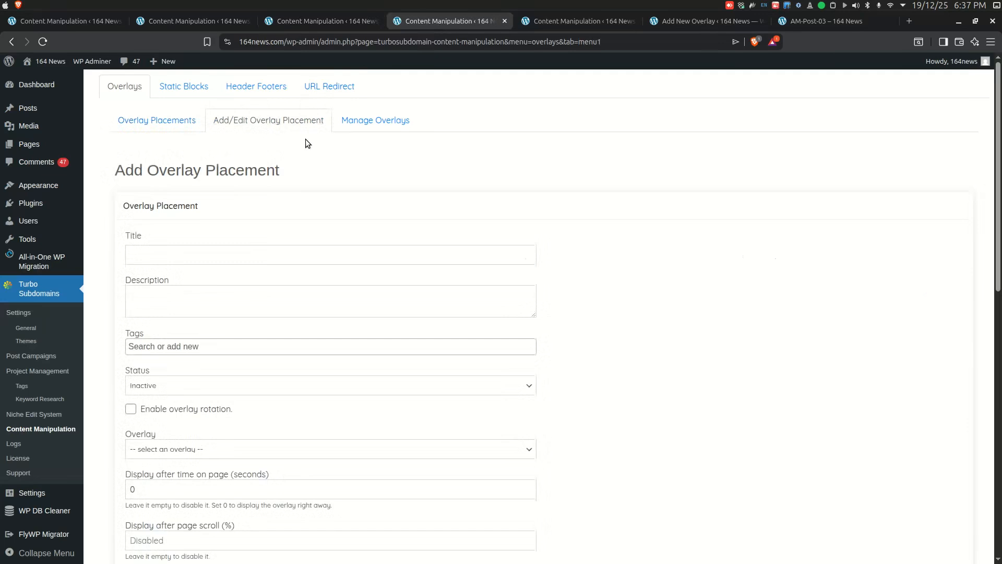
click(566, 18)
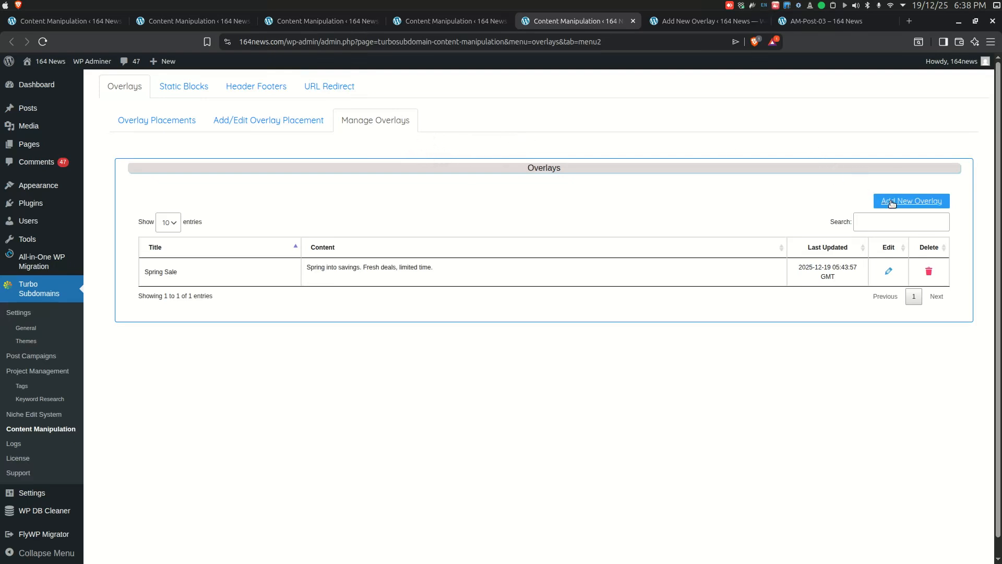
click(685, 21)
click(415, 114)
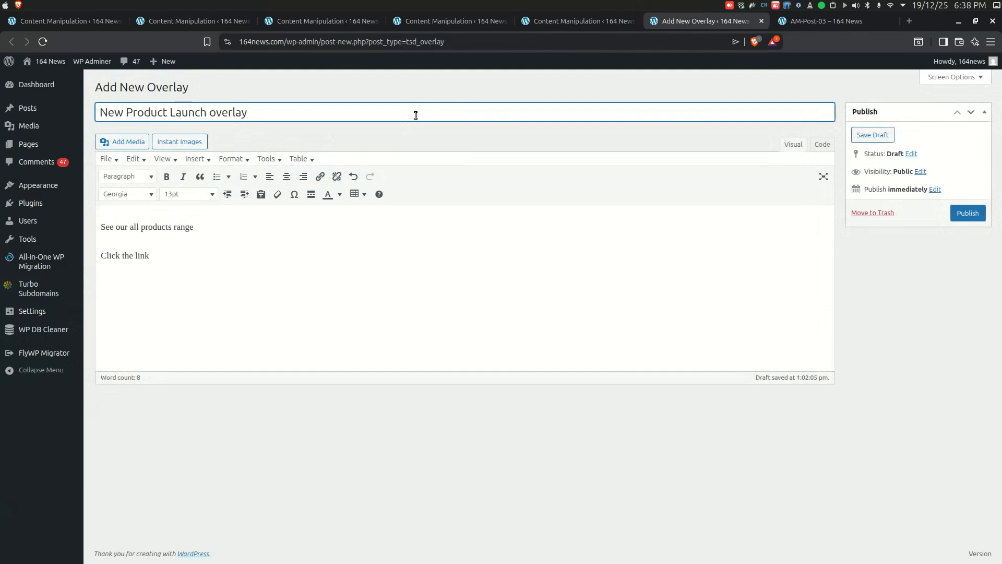
click(330, 260)
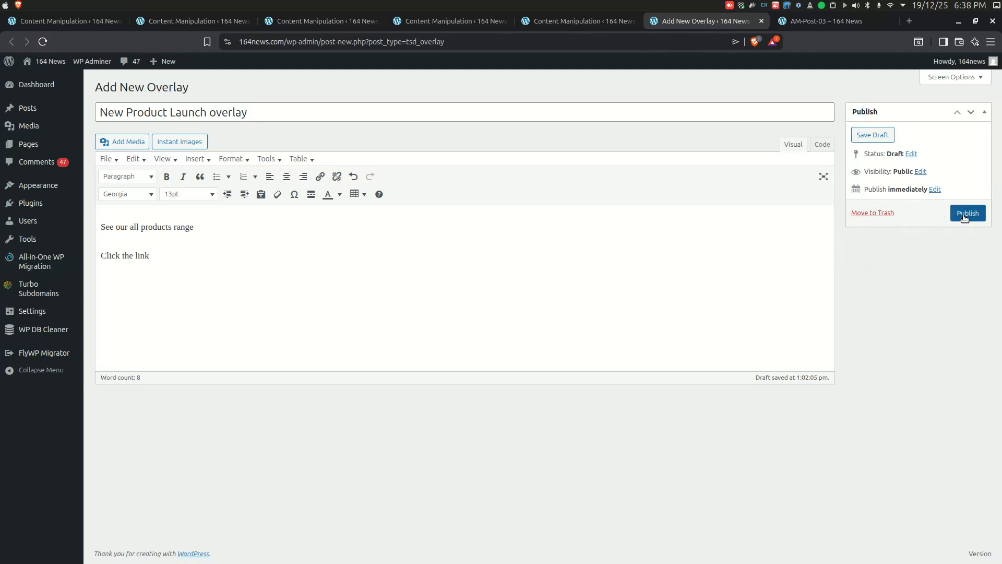
Step: Close the New Product Launch overlay editor and view the updated list of managed overlays
click(762, 21)
click(587, 105)
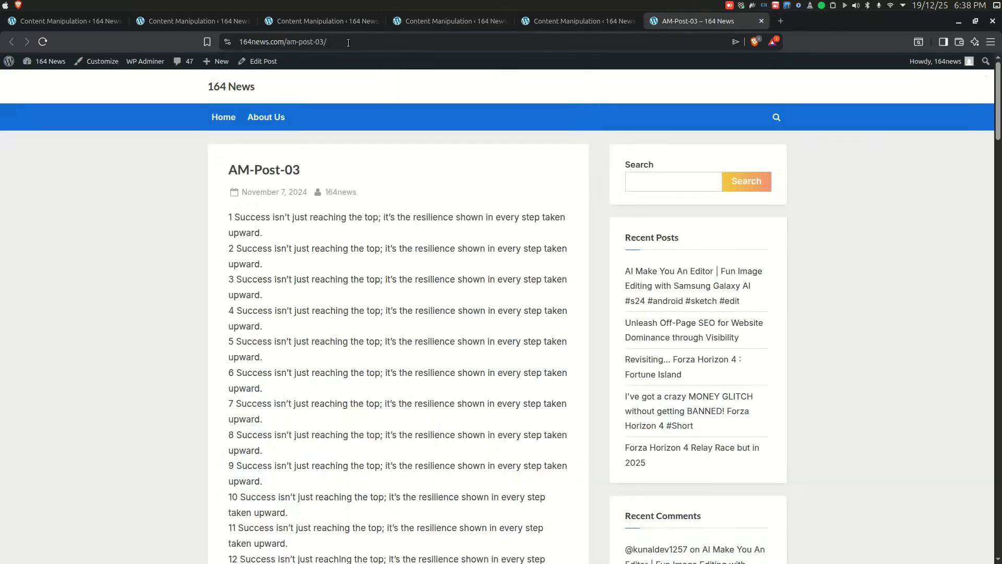
click(78, 21)
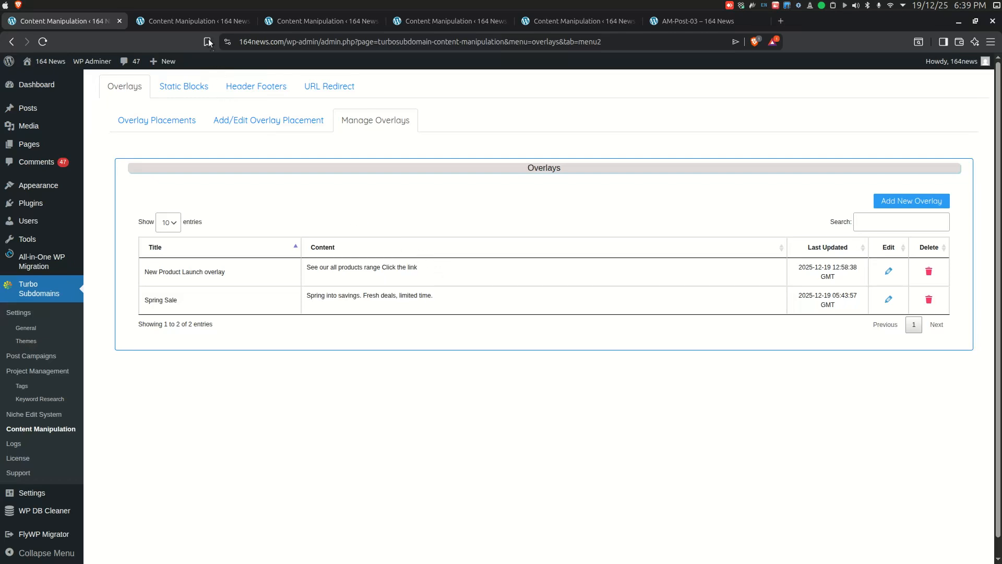
Step: Open the filled-in overlay placement form and examine its title, description and available tags
click(196, 21)
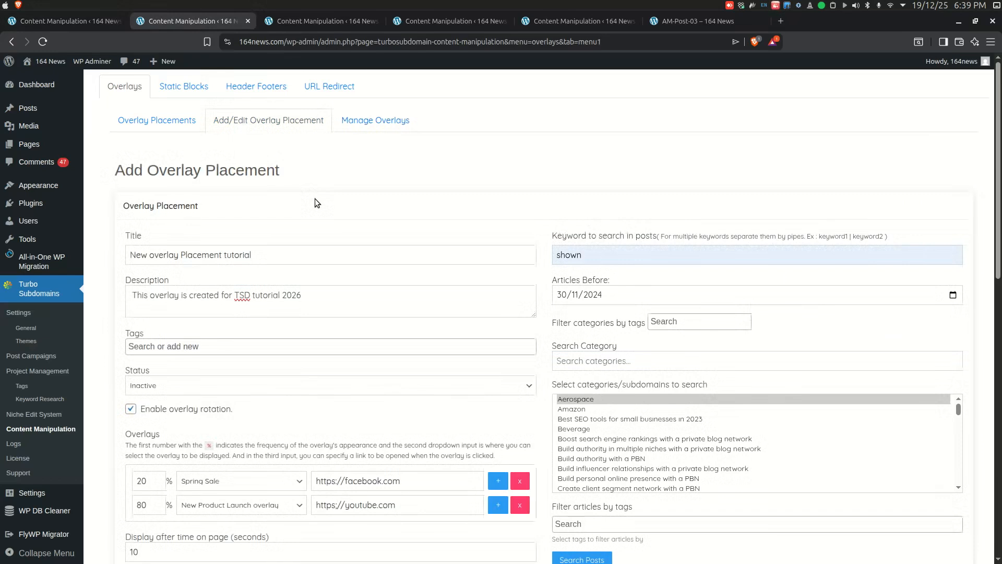
click(307, 253)
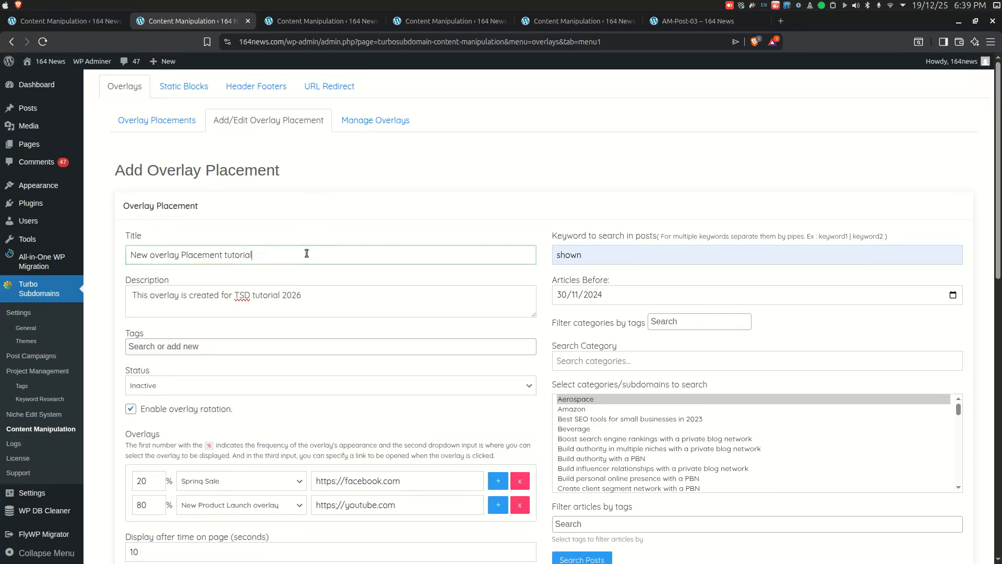
scroll(307, 251, down, 2)
scroll(308, 249, down, 2)
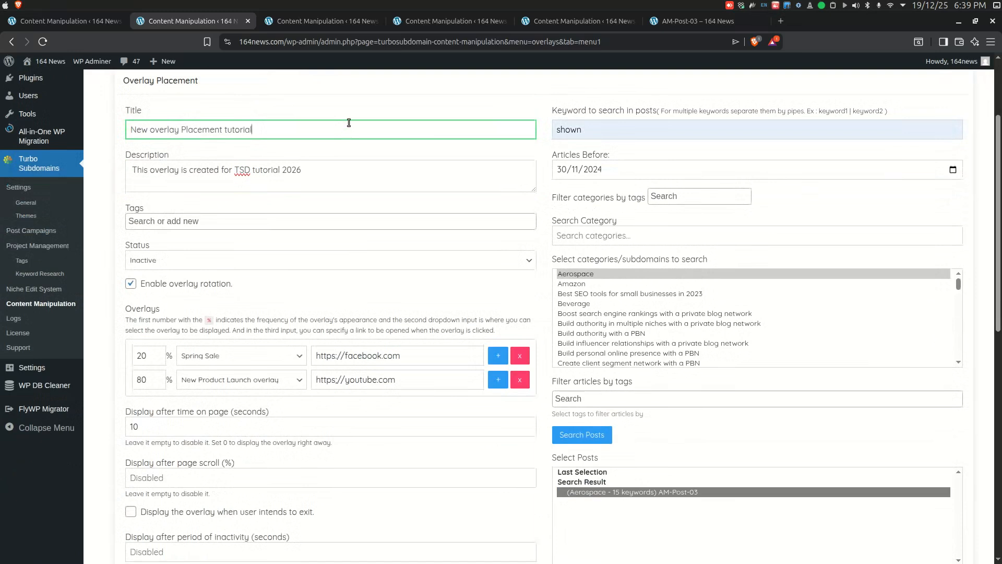
click(337, 170)
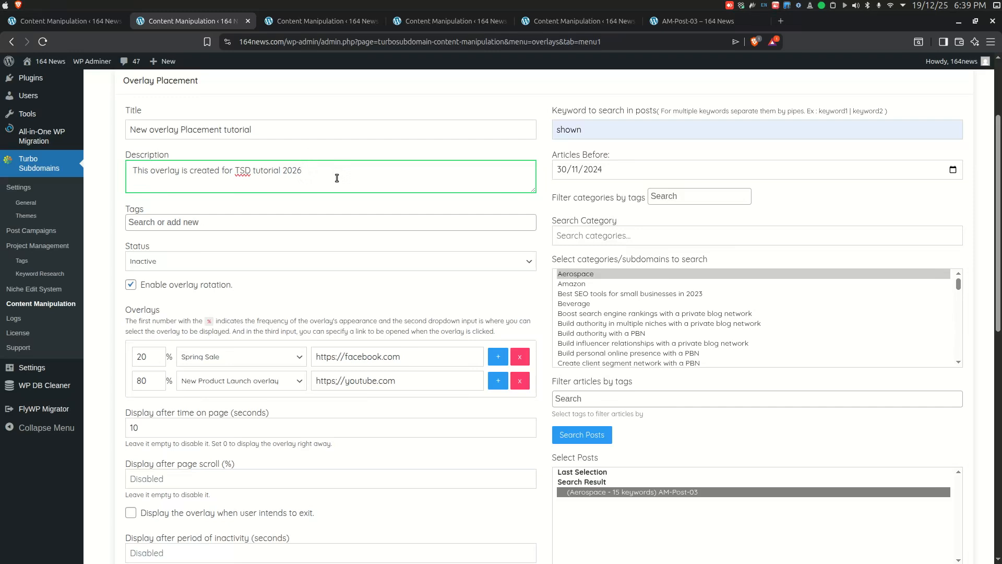
click(329, 221)
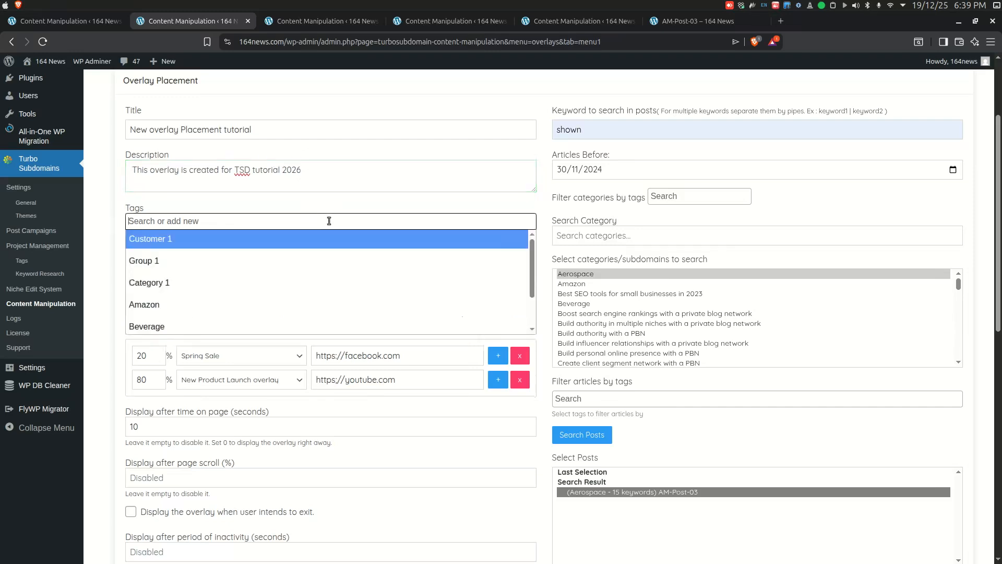
click(328, 221)
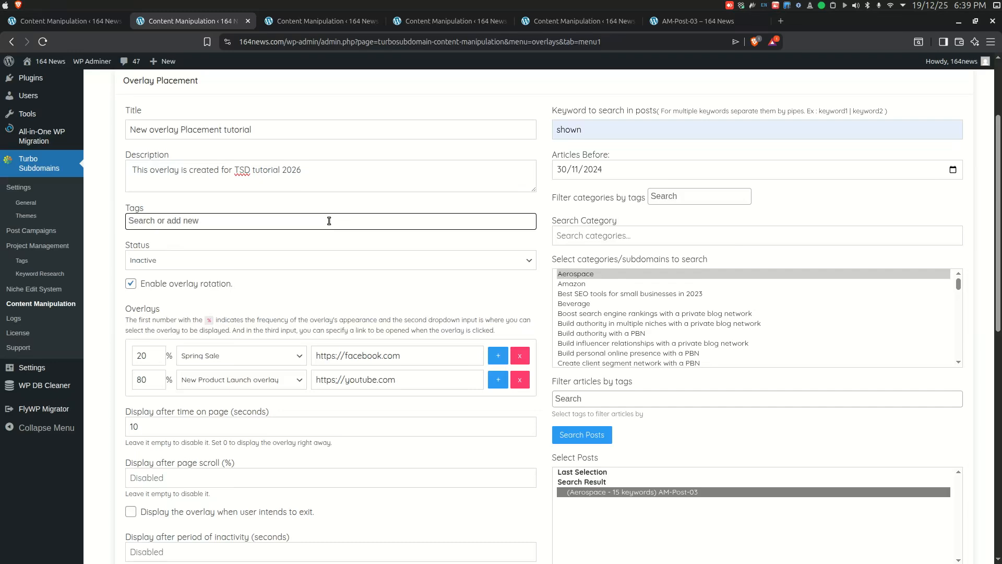
Step: Set the overlay placement's status to Active
click(322, 260)
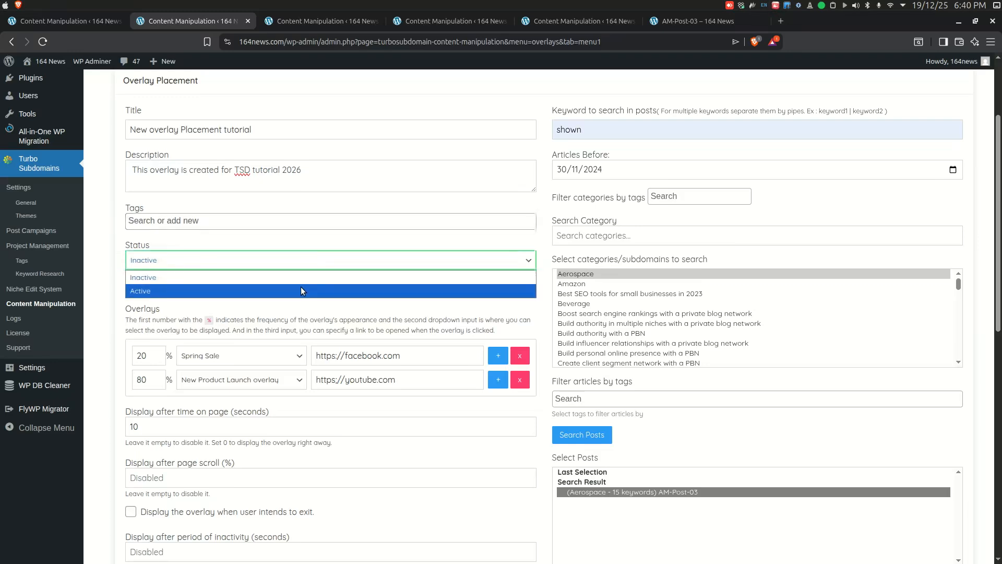
click(301, 288)
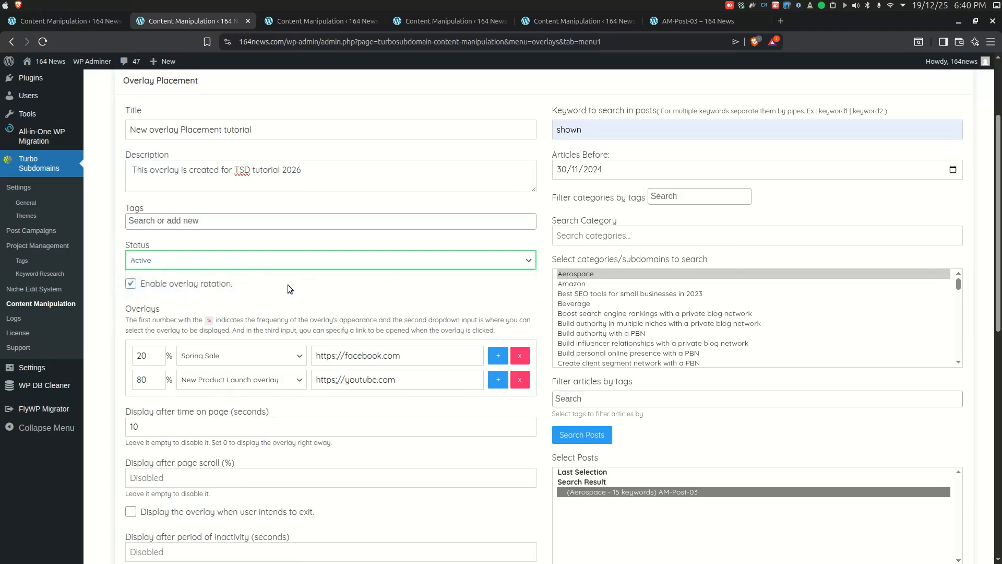
click(248, 285)
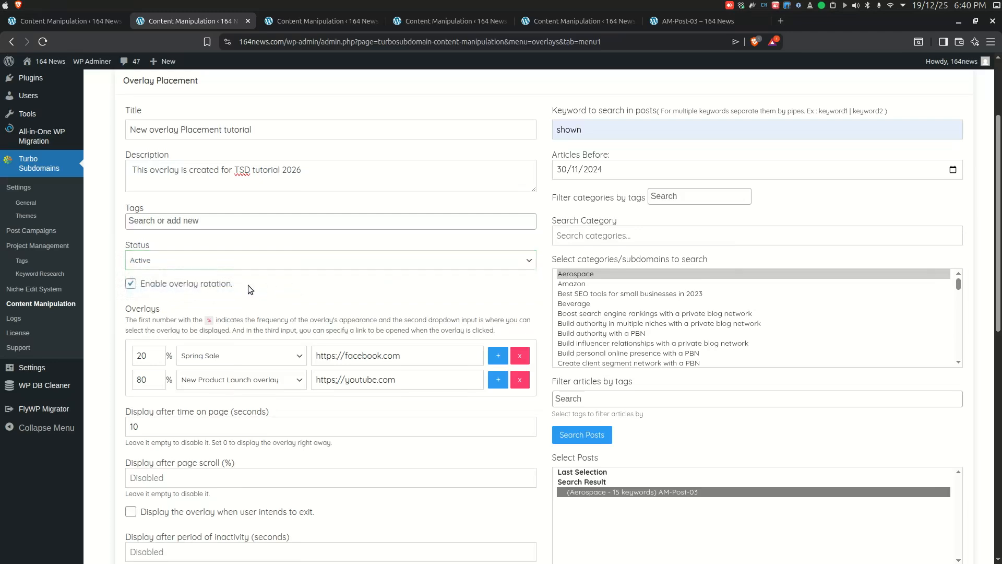
Step: Choose Spring Sale as the overlay in the first rotation entry and check its URL and the Overlay Links
scroll(248, 285, down, 3)
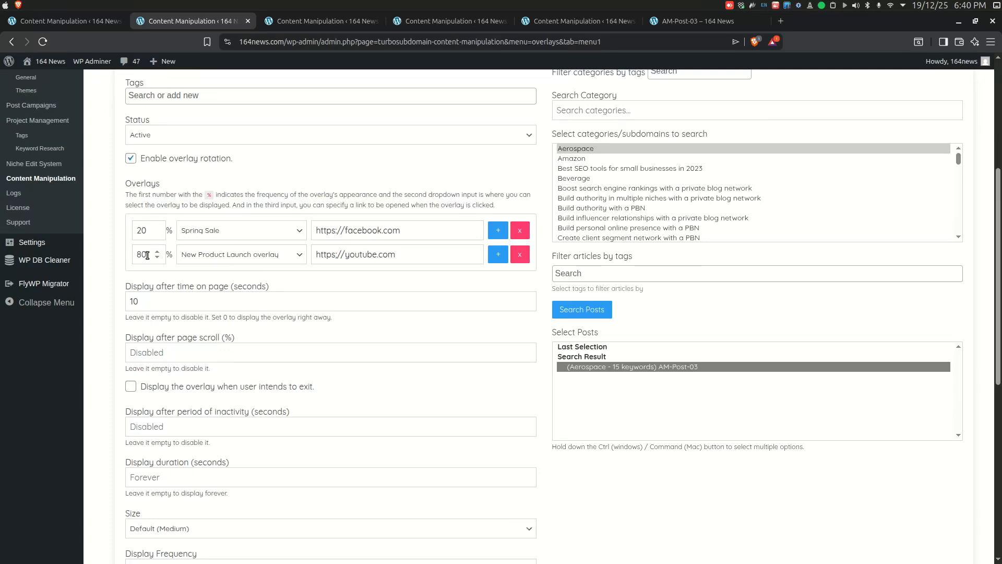
click(296, 232)
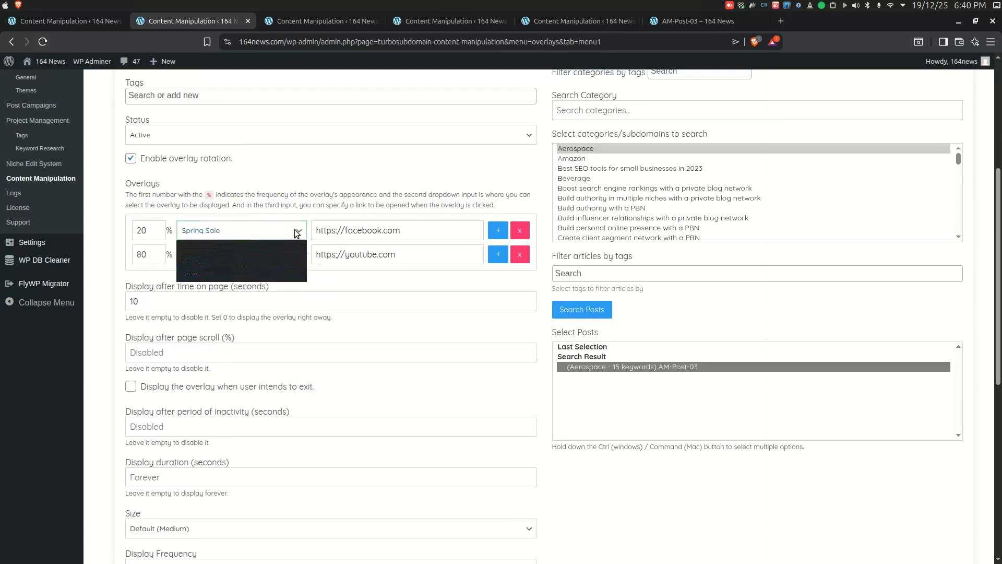
click(246, 275)
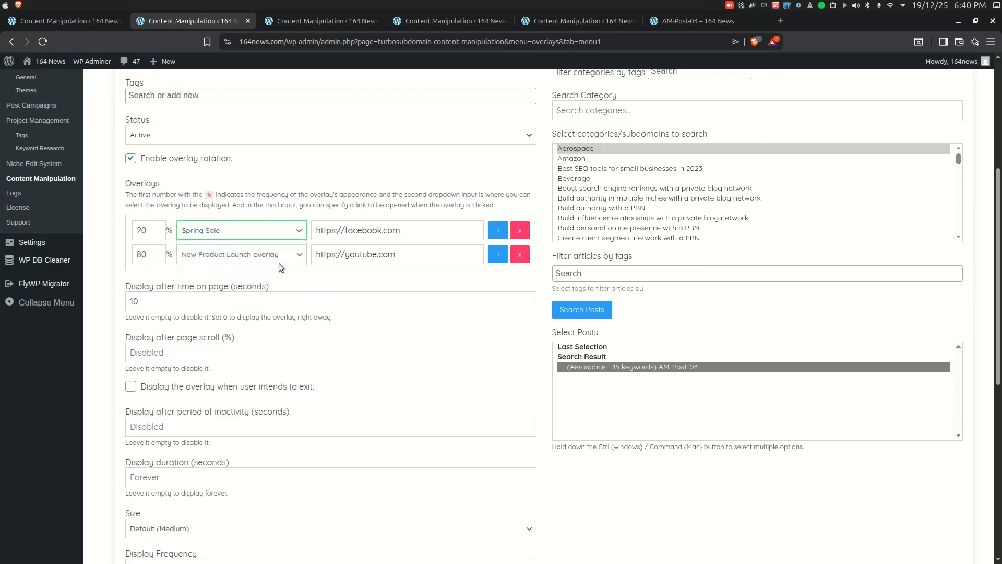
click(414, 228)
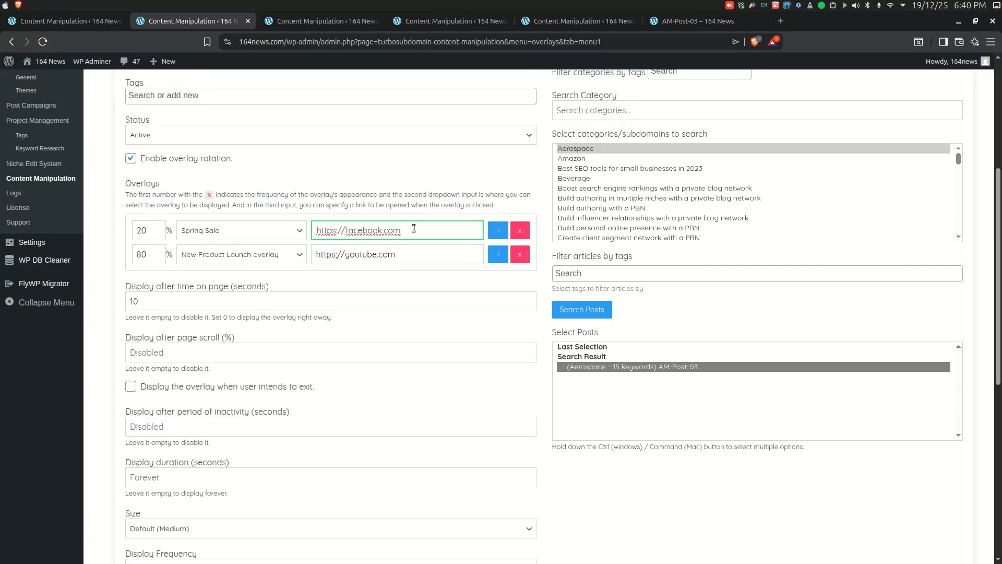
scroll(395, 306, down, 5)
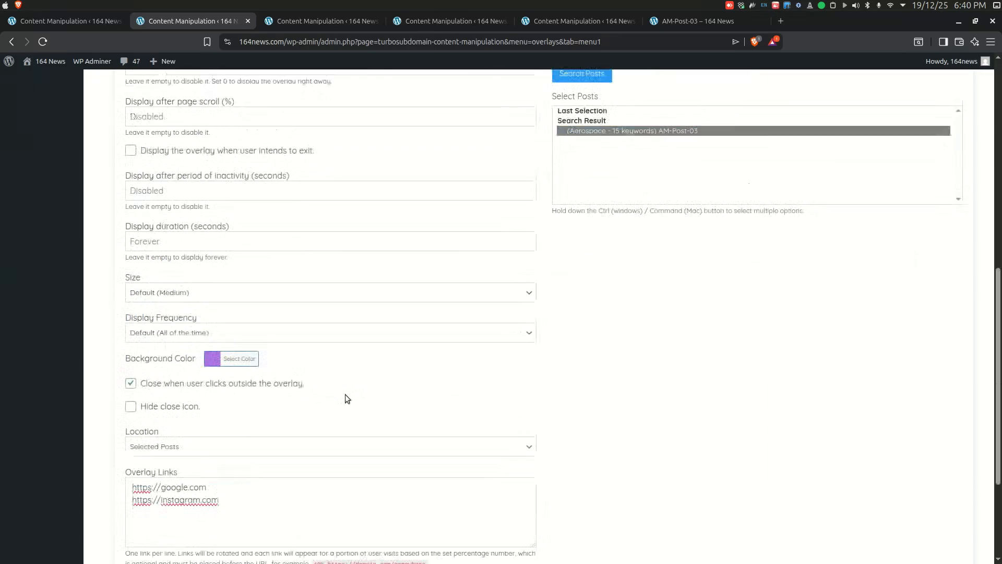
click(232, 427)
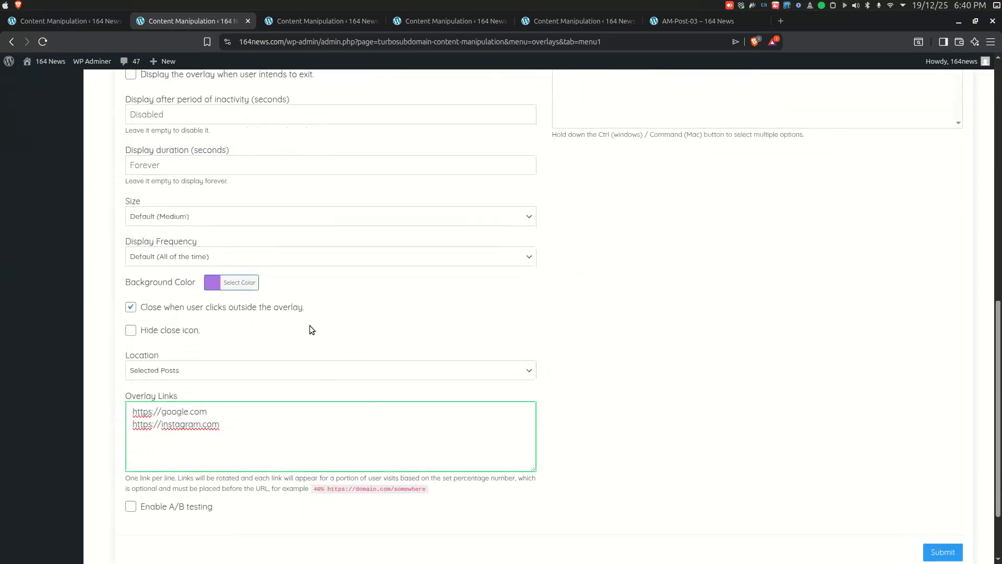
Step: Disable overlay rotation to inspect the single-overlay choices, and enable rotation again
scroll(309, 325, up, 5)
scroll(309, 325, up, 2)
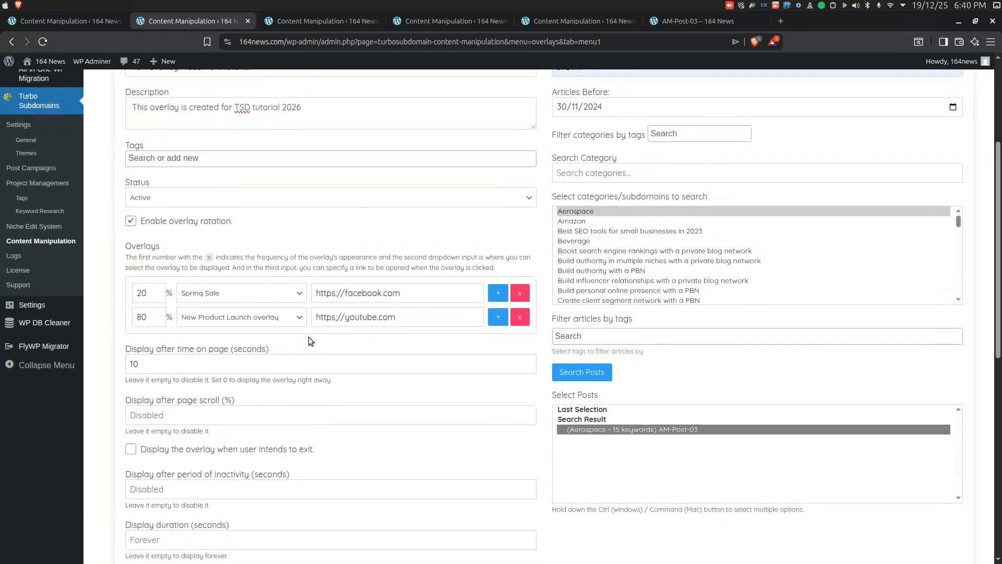
click(131, 221)
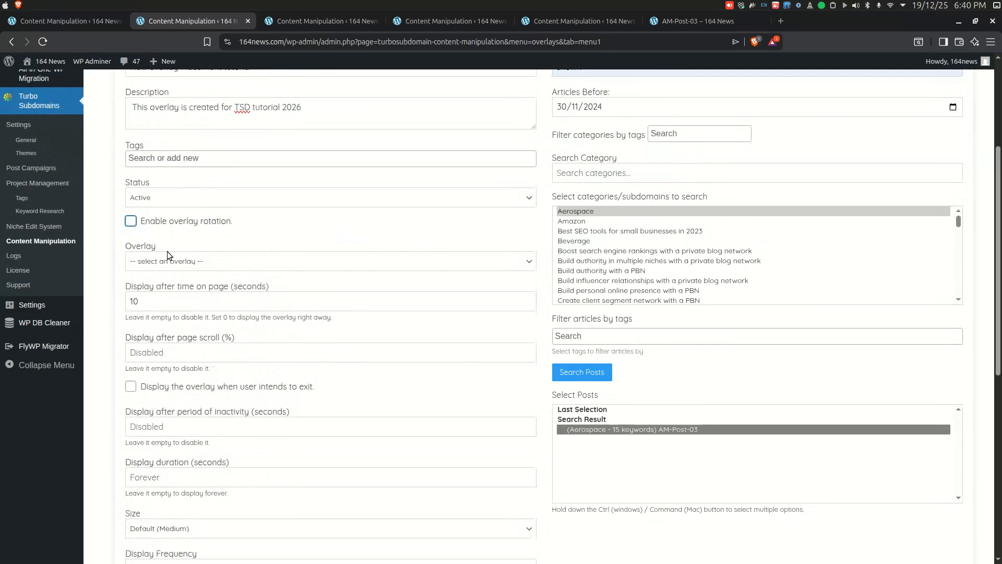
click(177, 261)
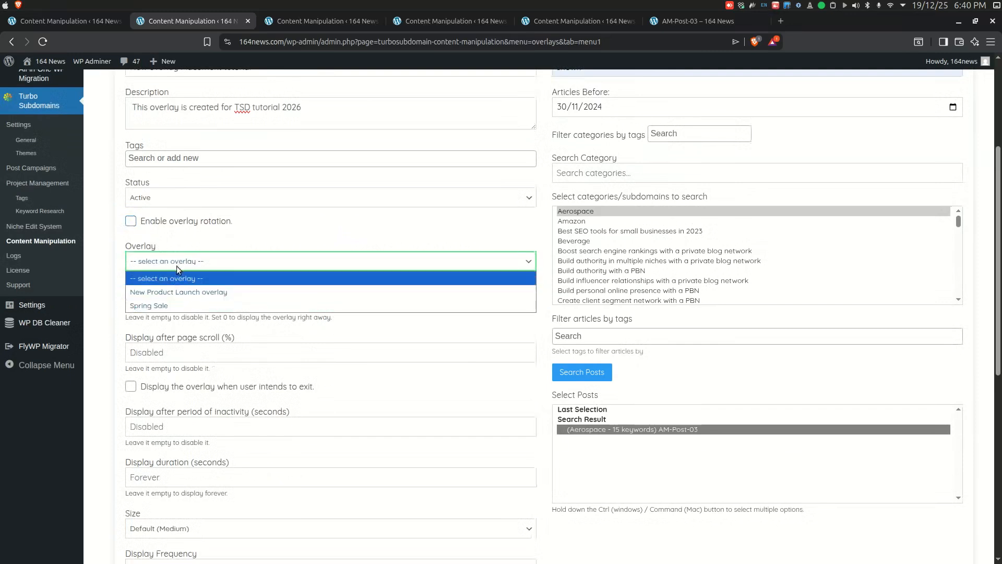
click(134, 223)
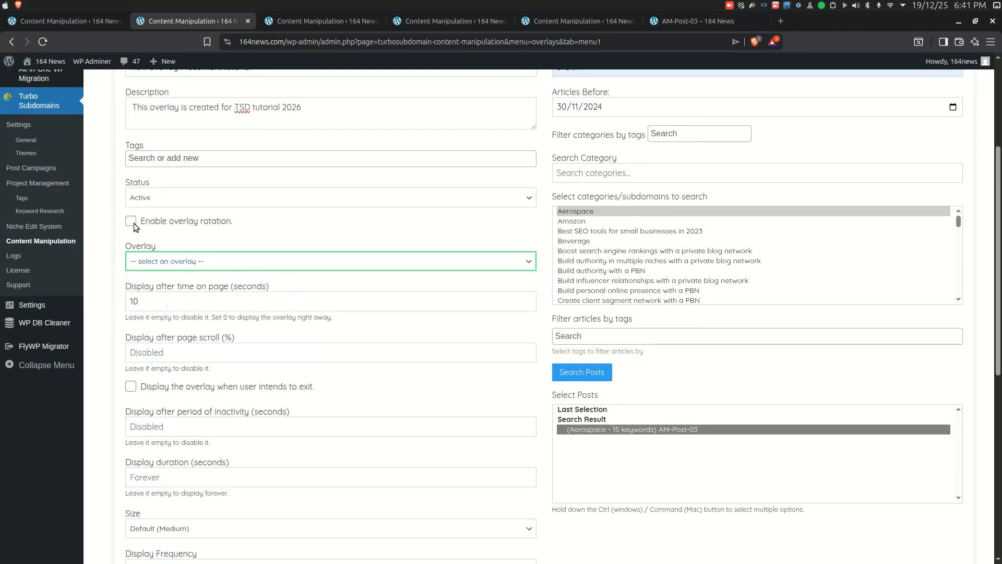
click(131, 222)
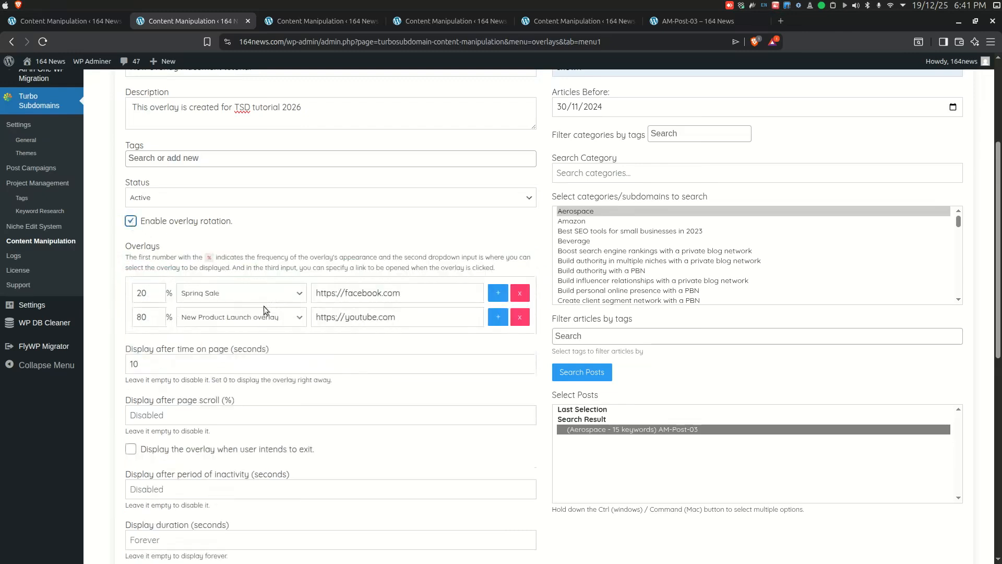
Step: Check the time-on-page delay, try a page scroll trigger of 1%, and clear that trigger
scroll(266, 309, down, 2)
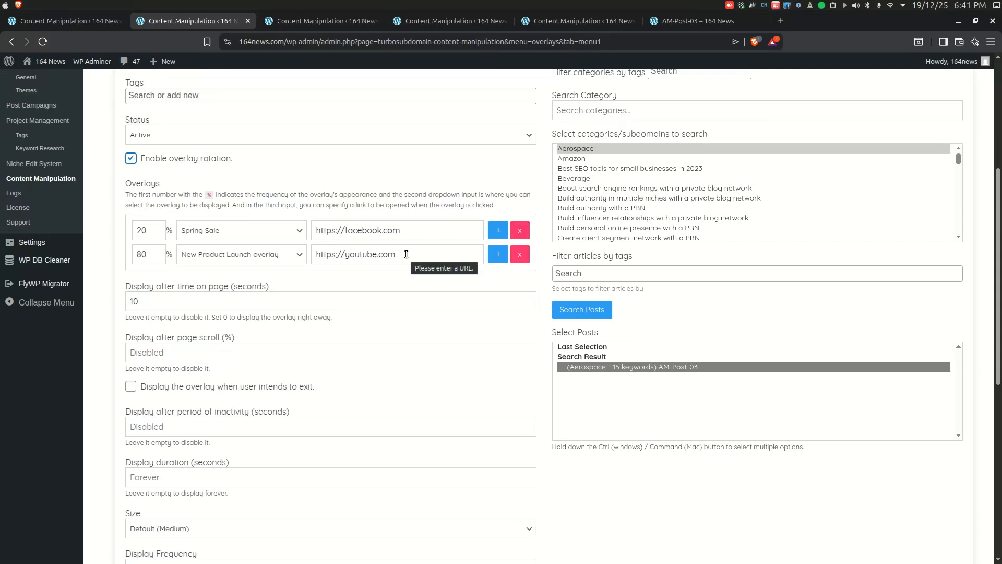
scroll(406, 254, down, 3)
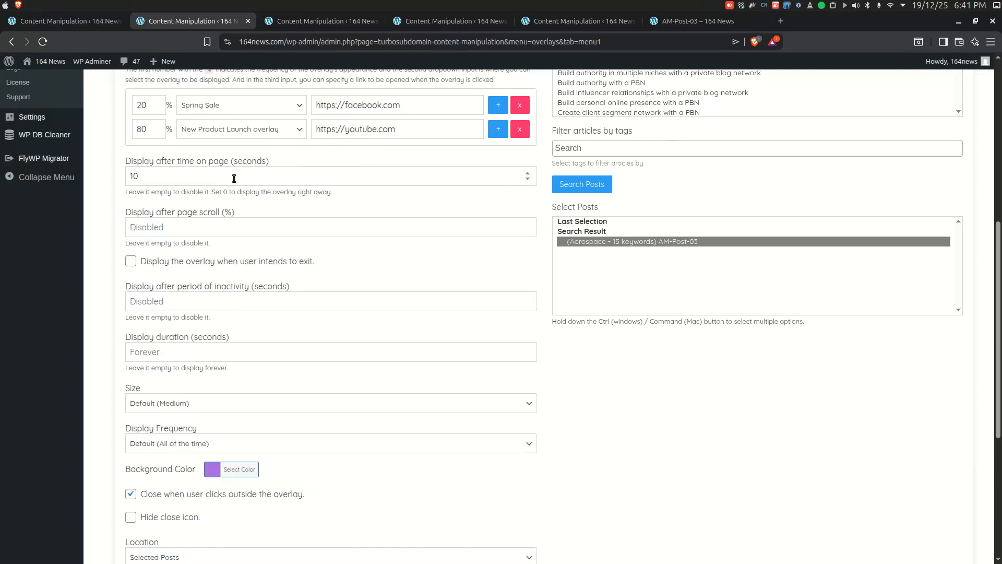
click(234, 179)
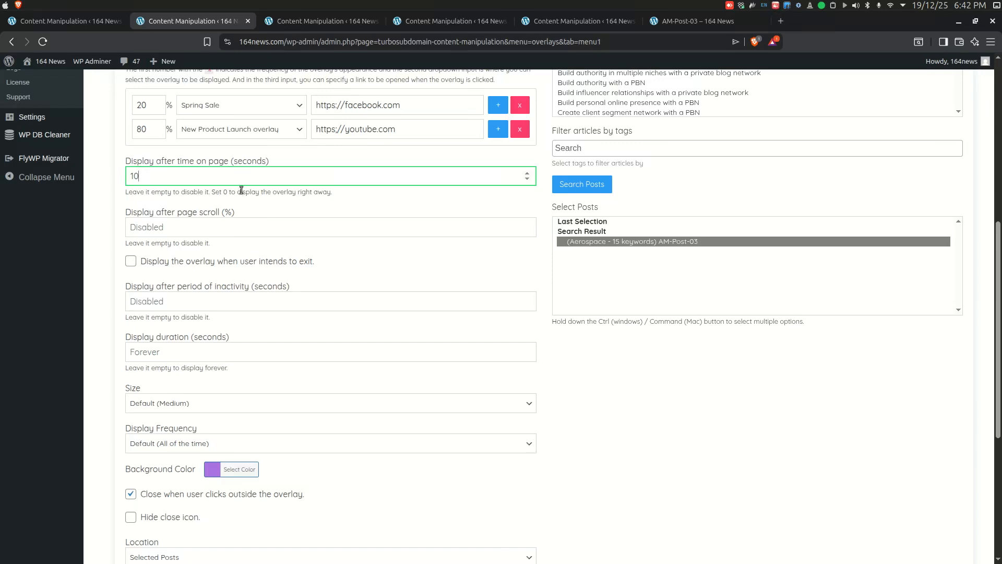
click(245, 220)
text(1)
scroll(244, 225, down, 2)
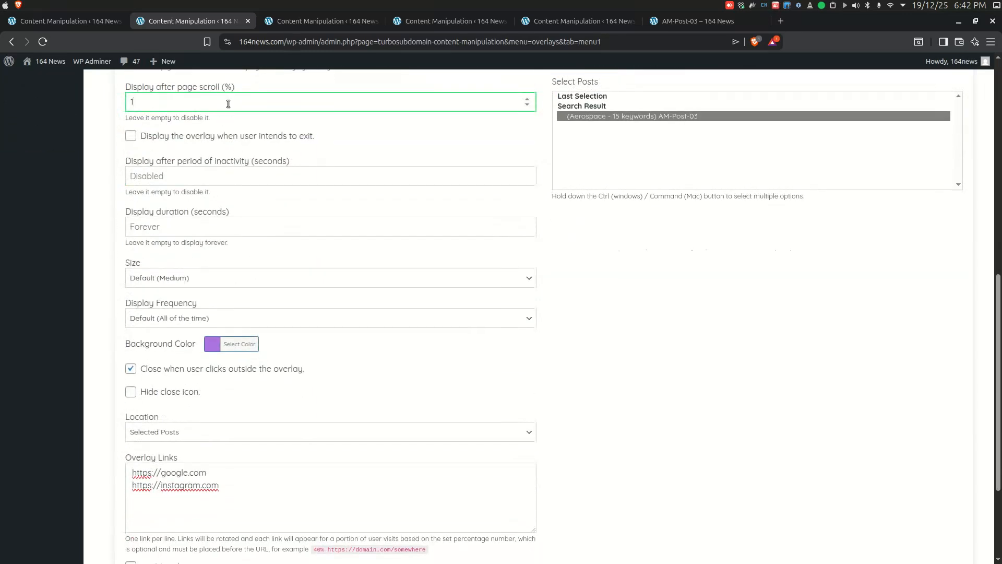
key(BackSpace)
Step: Enable displaying the overlay when the user intends to exit, and choose Default (Medium) as its size
click(132, 138)
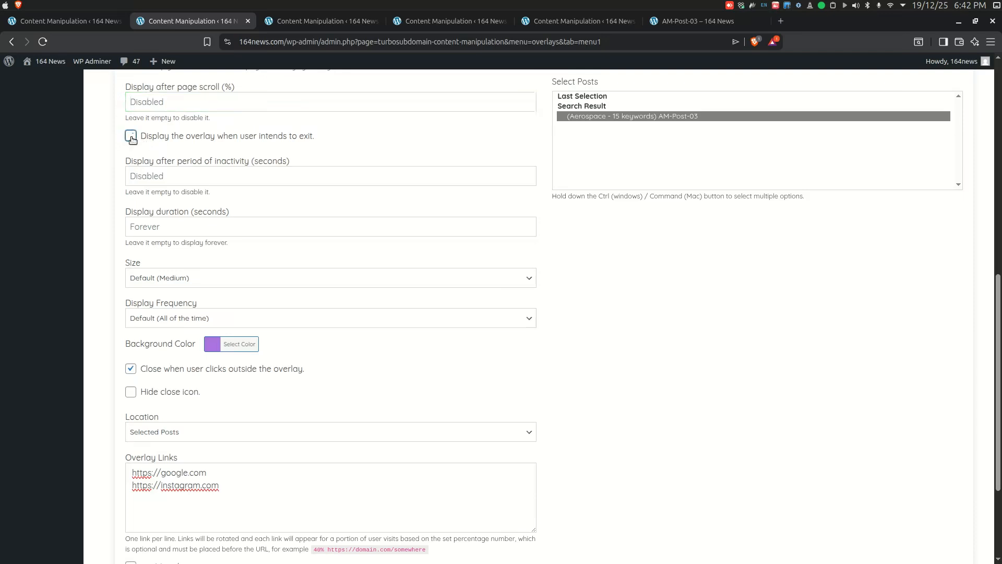
click(165, 179)
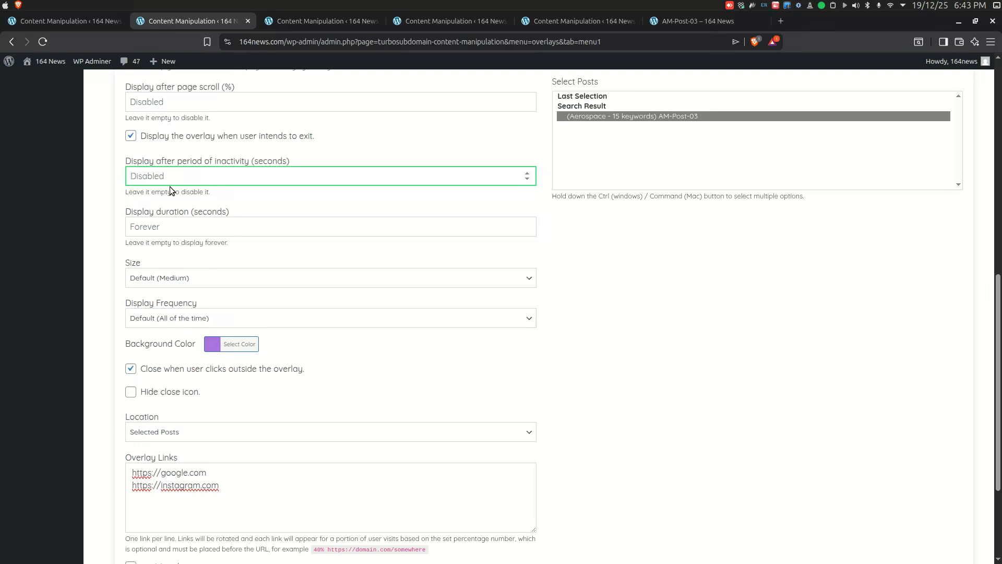
click(171, 229)
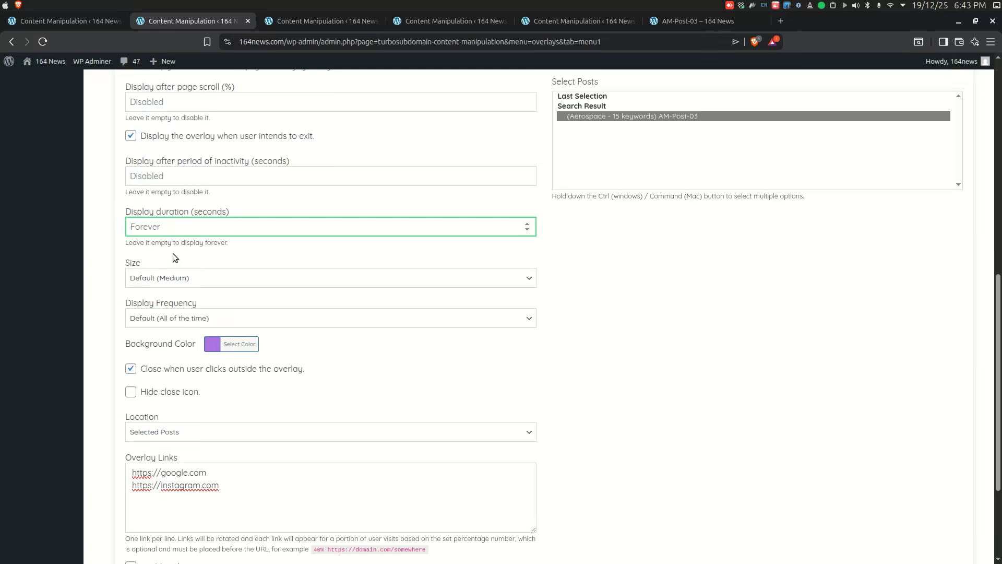
click(178, 279)
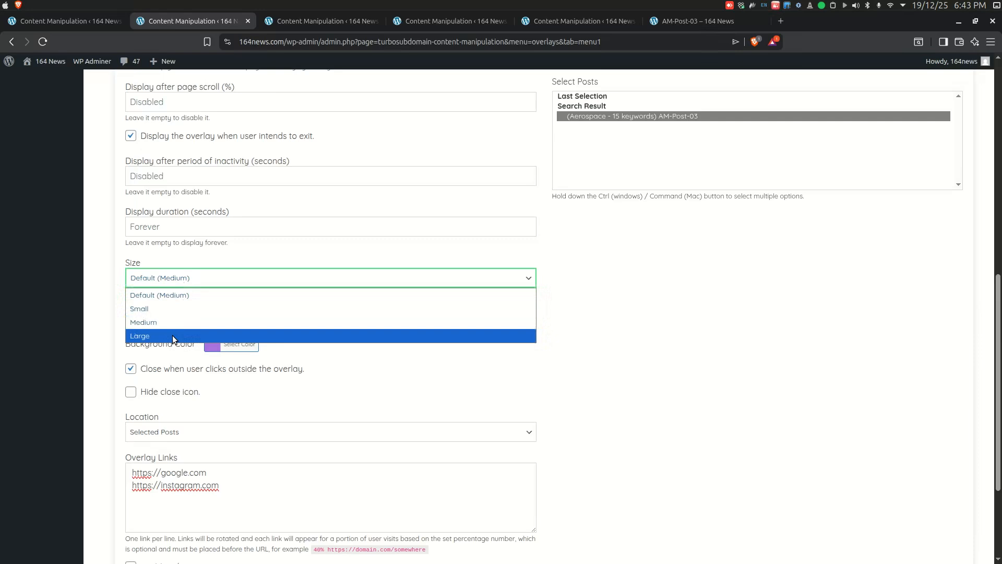
click(178, 296)
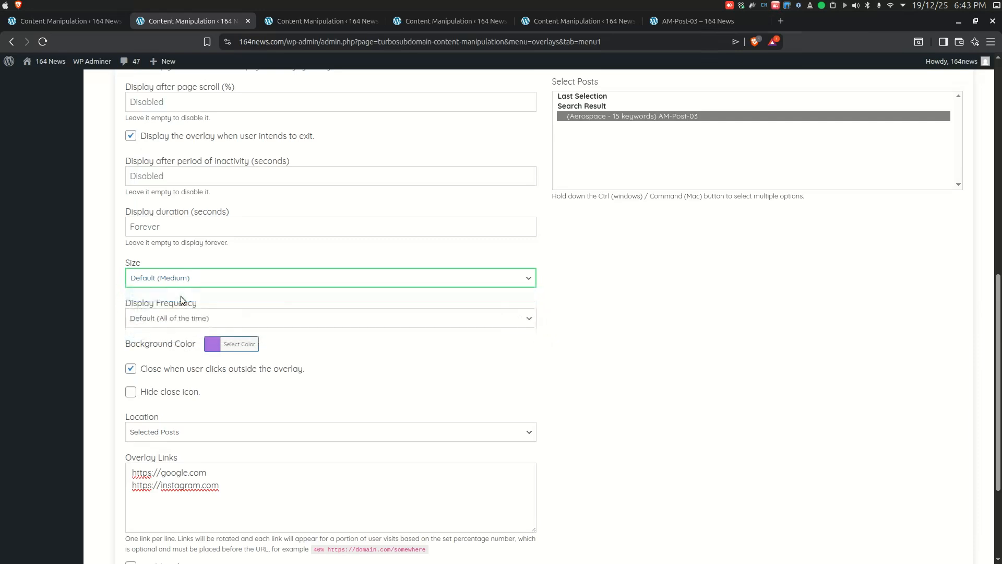
Step: Check the Display Frequency choices, and inspect the overlay's background color in the color picker
click(186, 318)
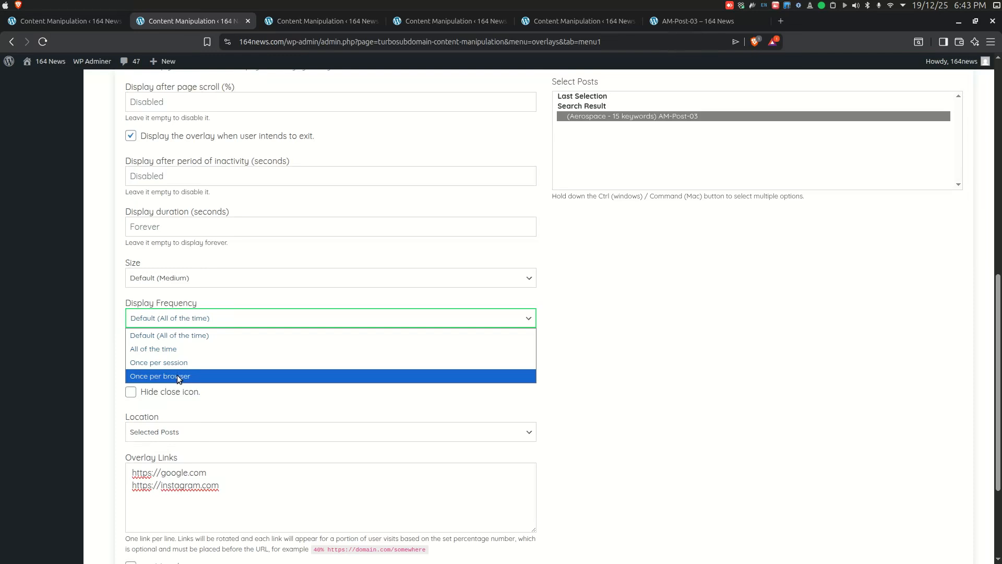
click(224, 297)
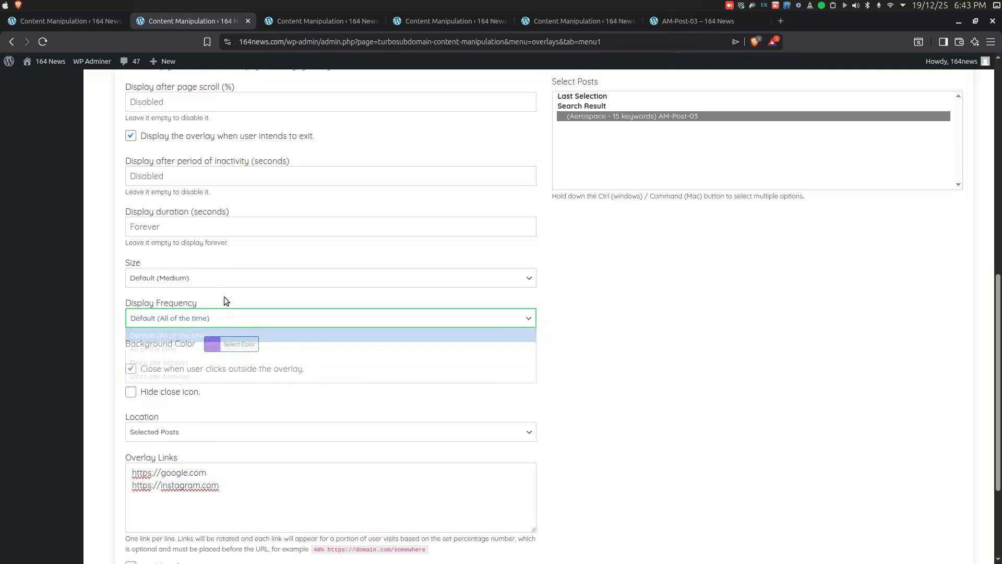
scroll(227, 296, down, 2)
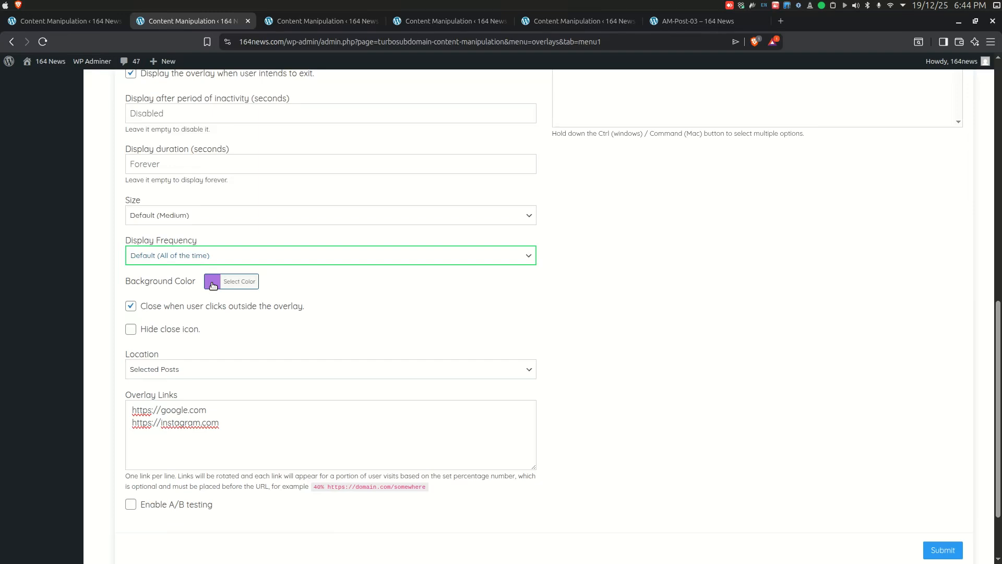
click(212, 285)
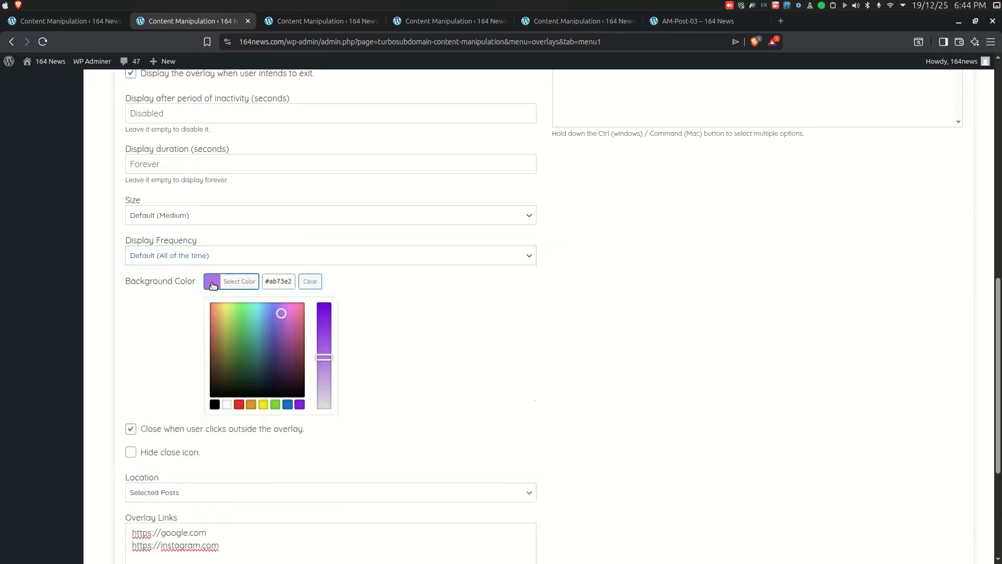
click(282, 315)
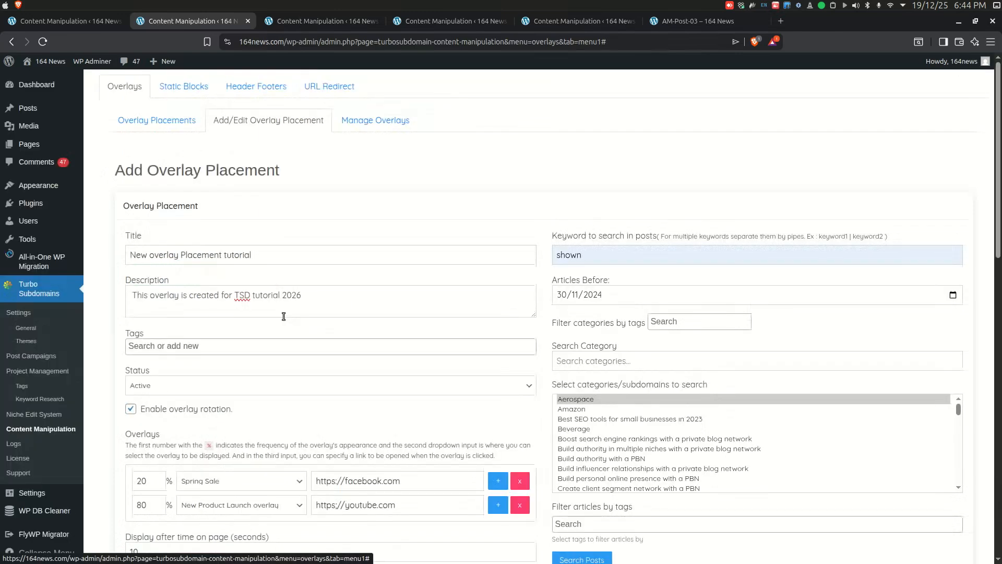
scroll(277, 337, down, 8)
scroll(277, 343, down, 5)
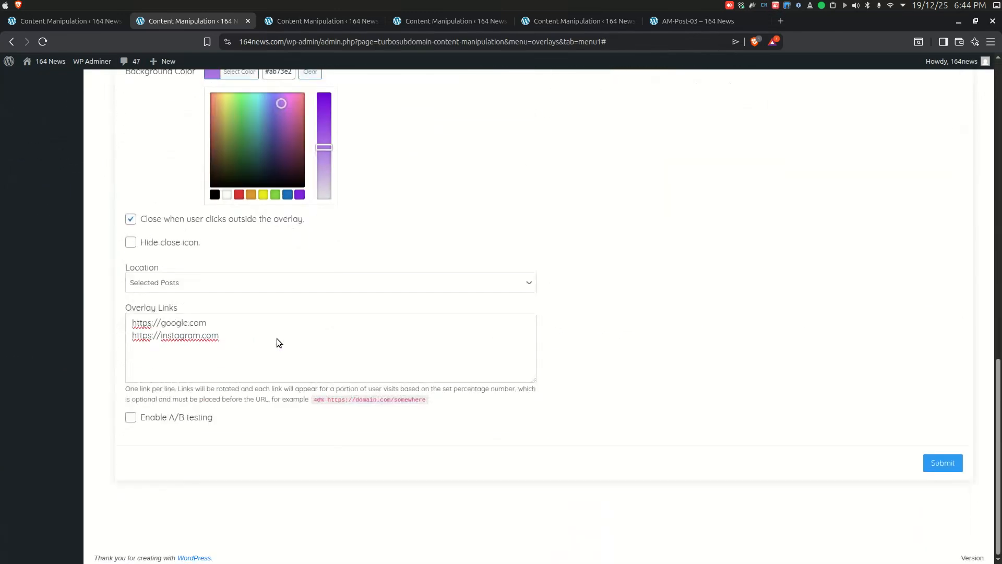
scroll(277, 343, up, 2)
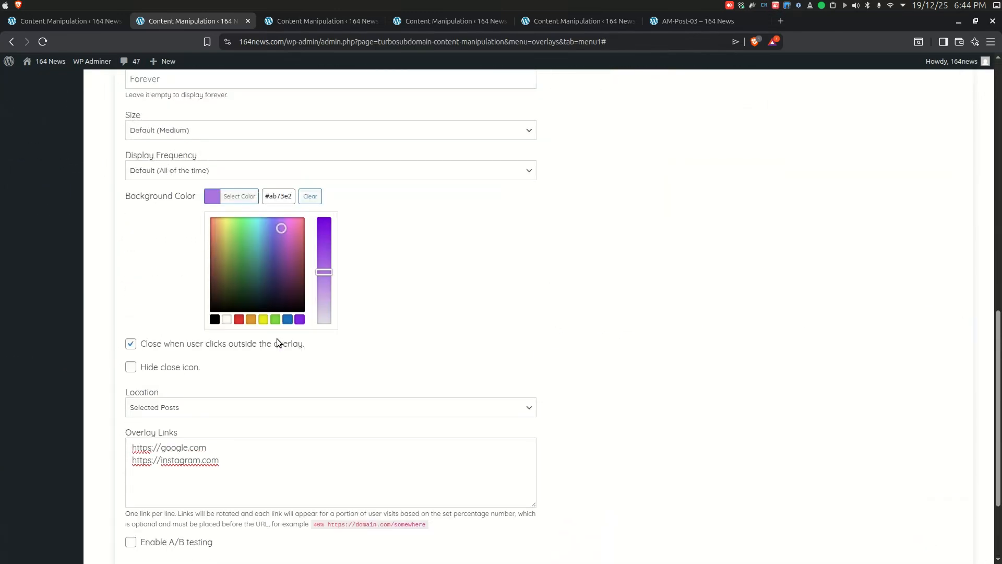
click(404, 222)
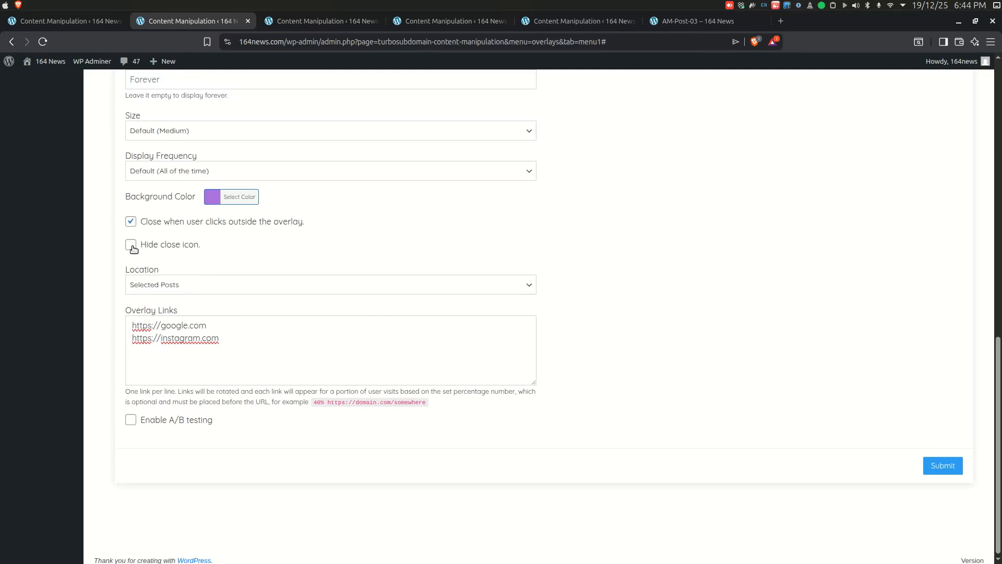
Step: Check the Location choices, and review the categories and the selected post targeted by the overlay placement
click(184, 286)
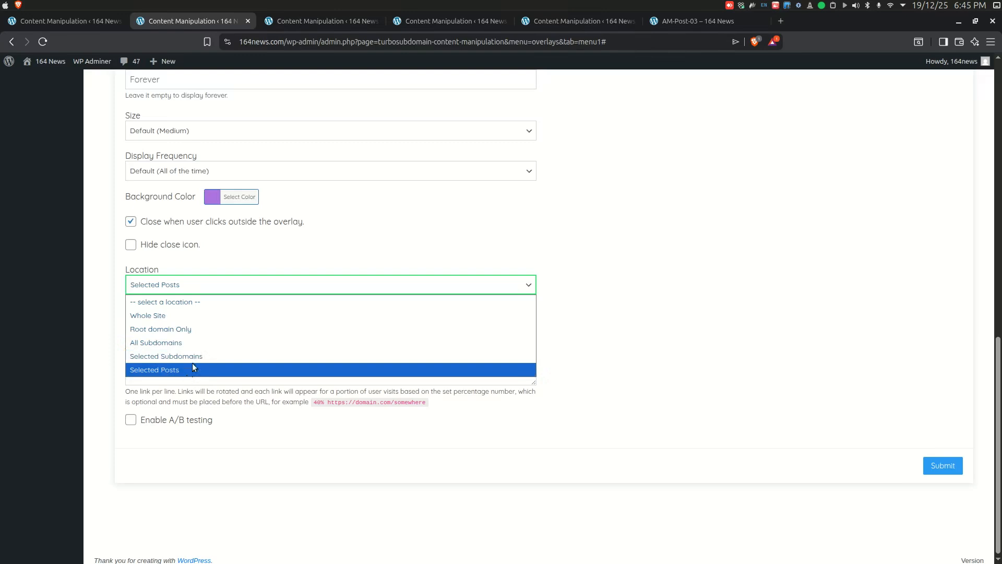
click(243, 263)
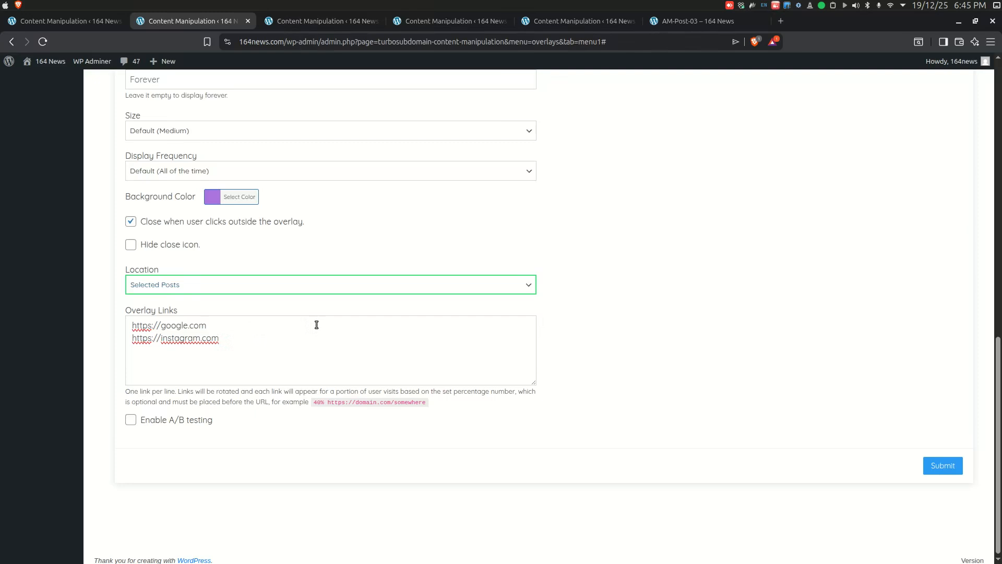
scroll(624, 267, up, 9)
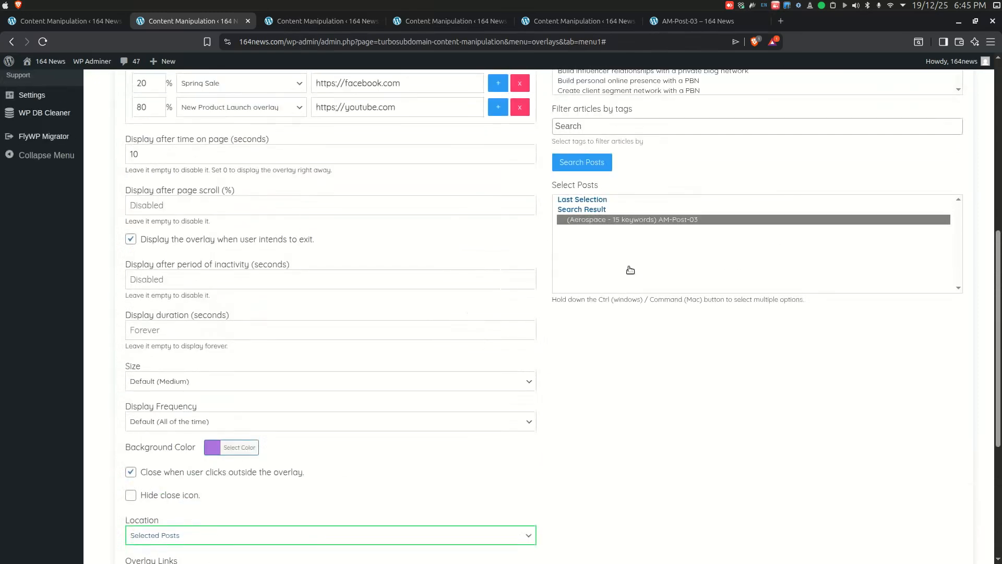
scroll(631, 269, up, 3)
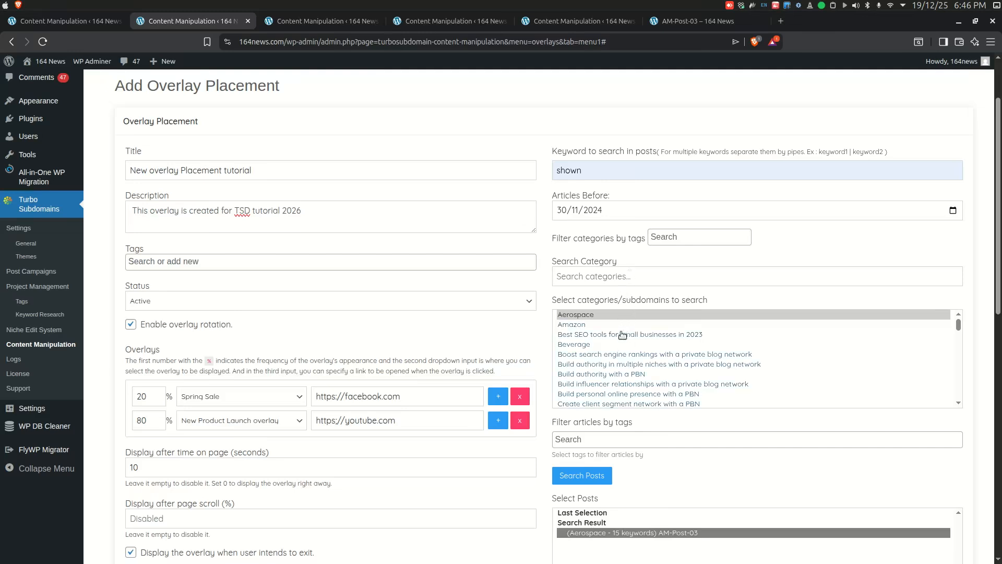
scroll(624, 337, down, 5)
scroll(518, 337, down, 2)
scroll(519, 337, down, 10)
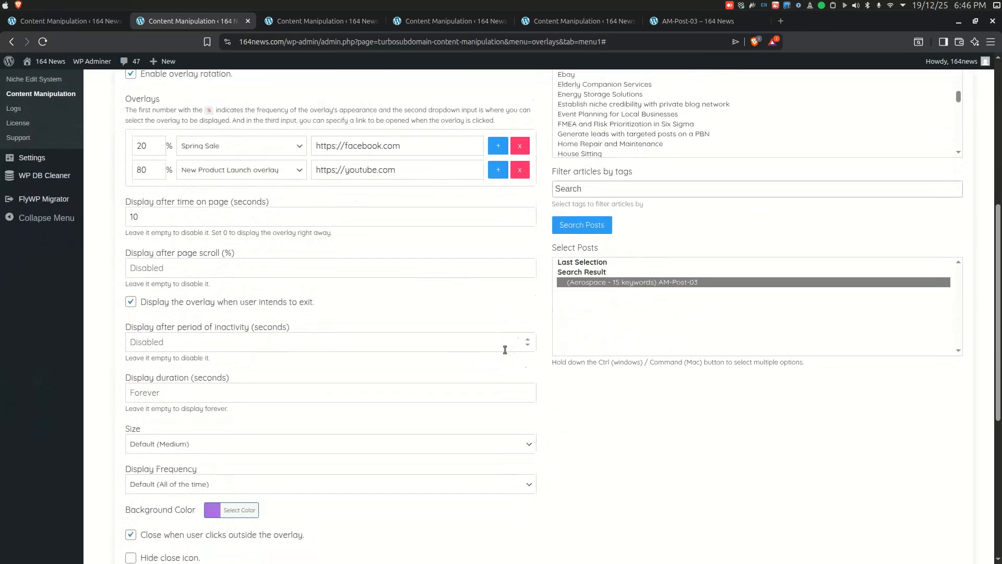
Step: Clear the Overlay Links to view the example link format, and undo the deletion
click(229, 338)
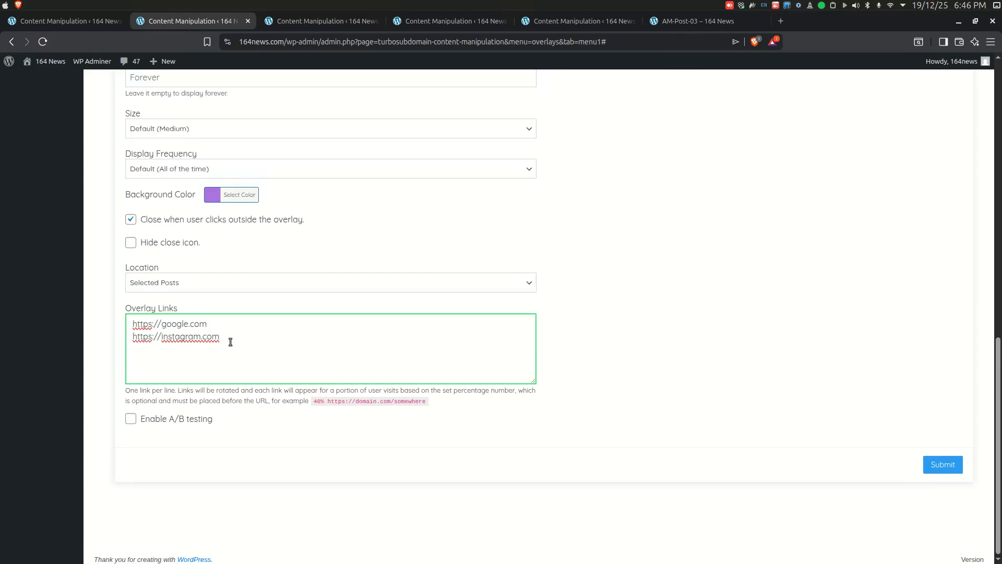
drag(230, 342, 129, 330)
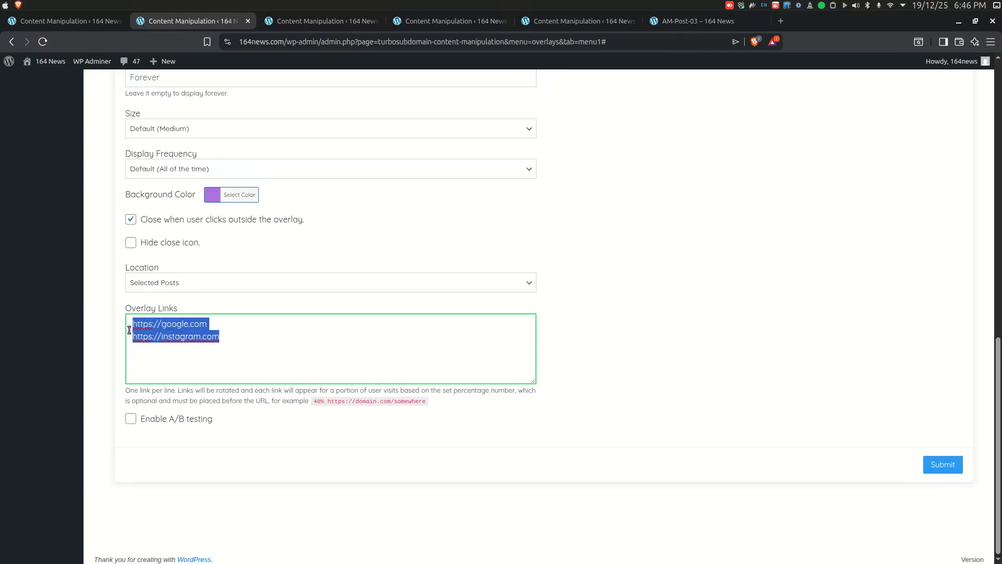
key(BackSpace)
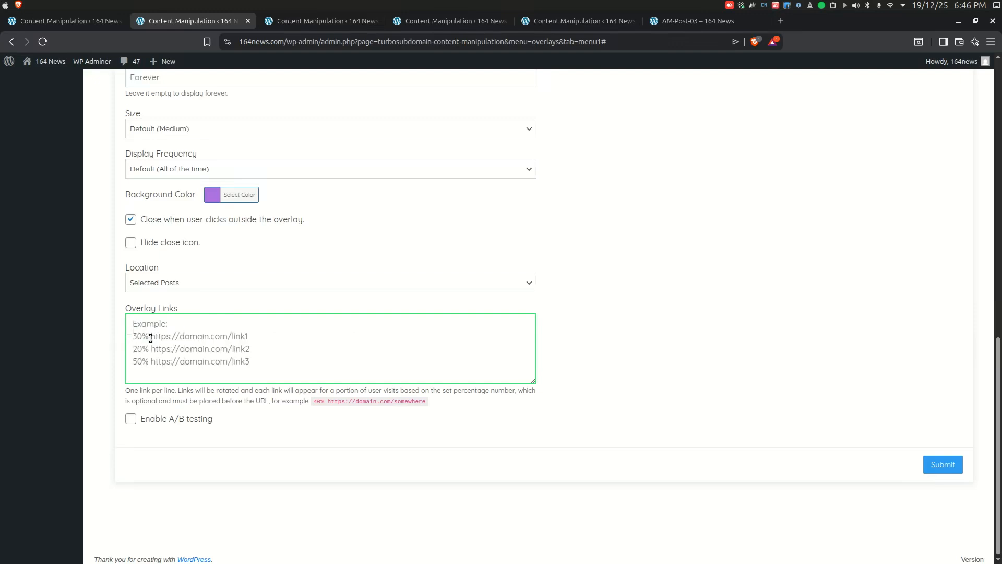
key(ctrl+z)
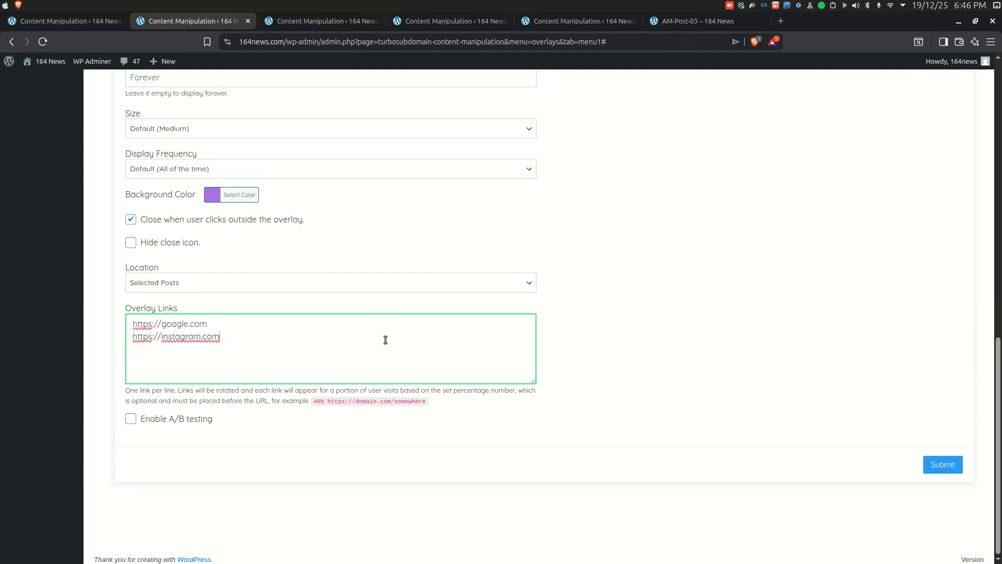
Step: Submit the overlay placement and open the Overlay Placements list
scroll(753, 296, up, 2)
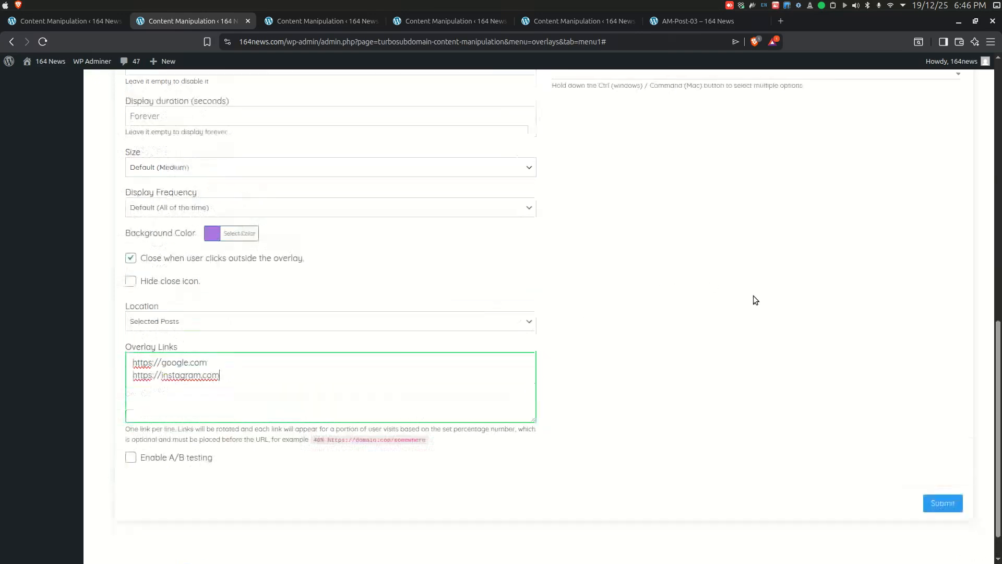
scroll(752, 300, down, 2)
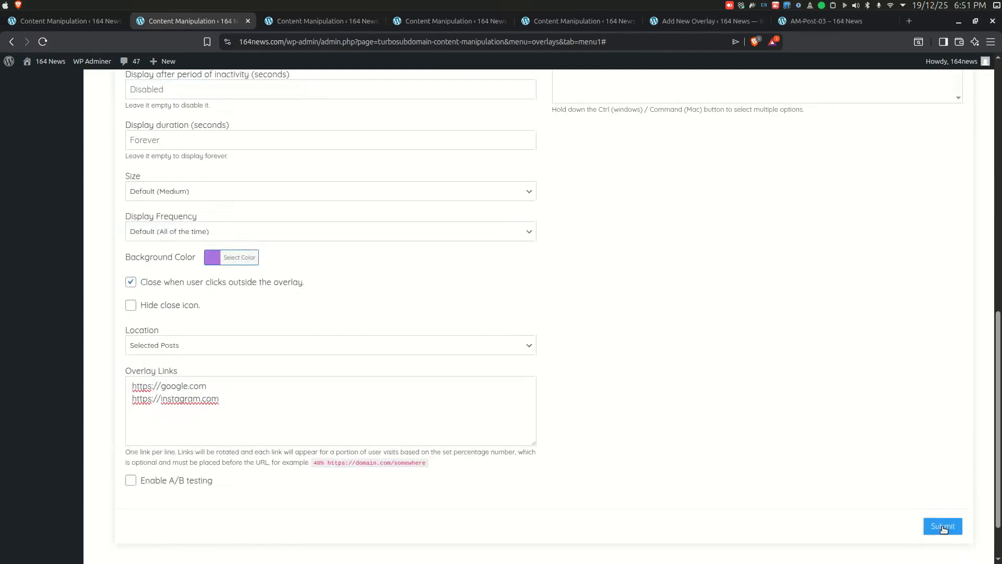
click(943, 528)
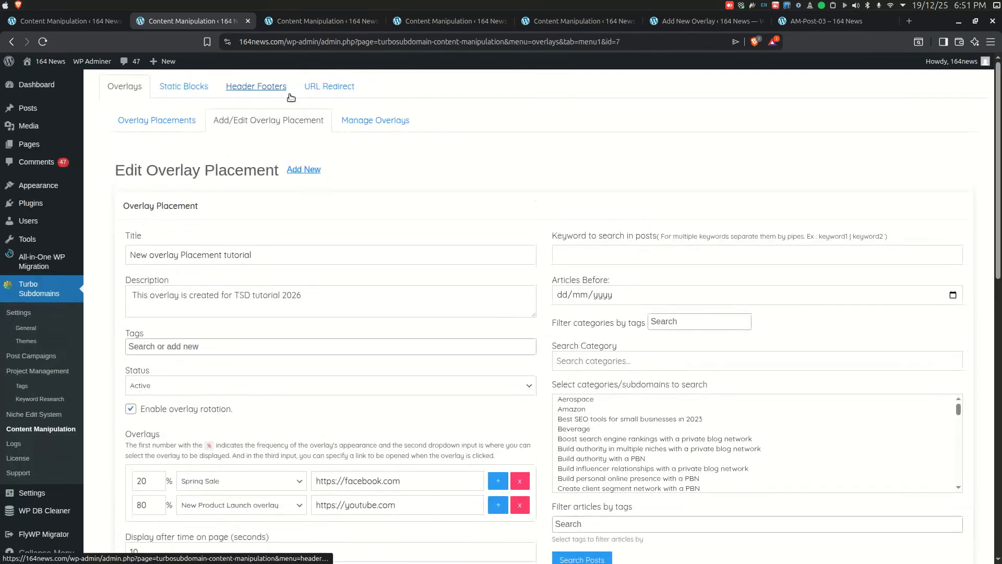
click(146, 120)
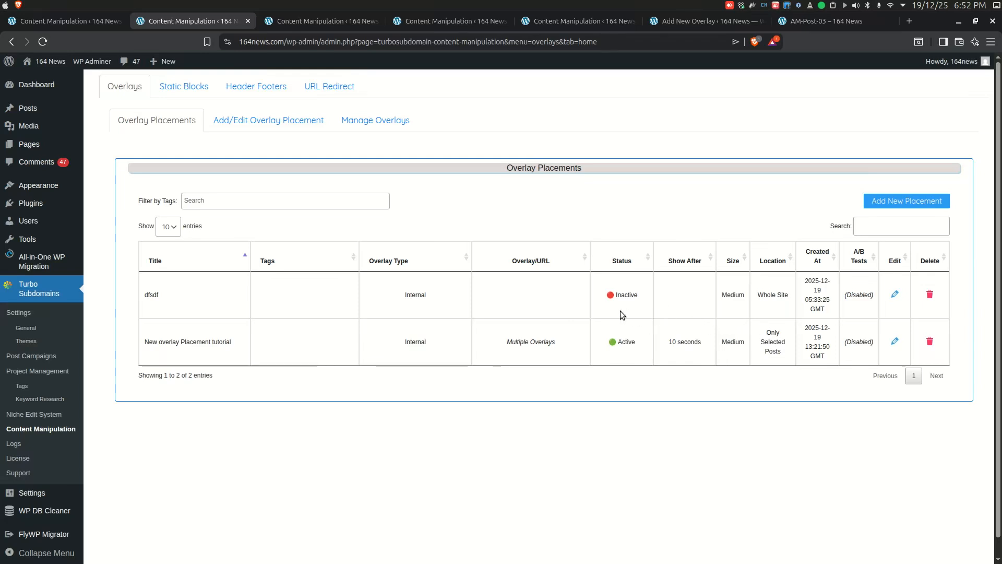
Step: Reload the AM-Post-03 page to test the overlay placement, and dismiss the overlay
click(810, 22)
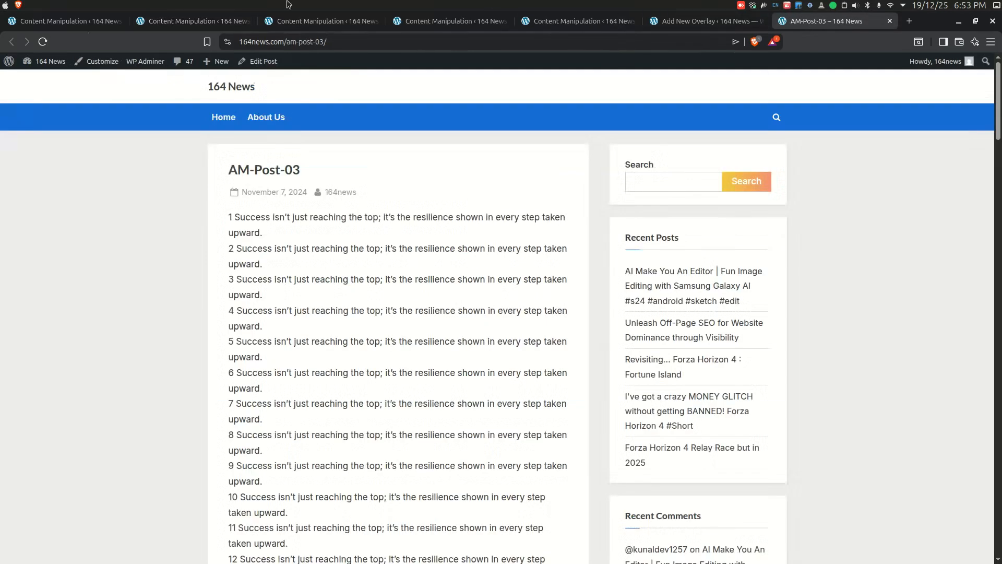
click(42, 43)
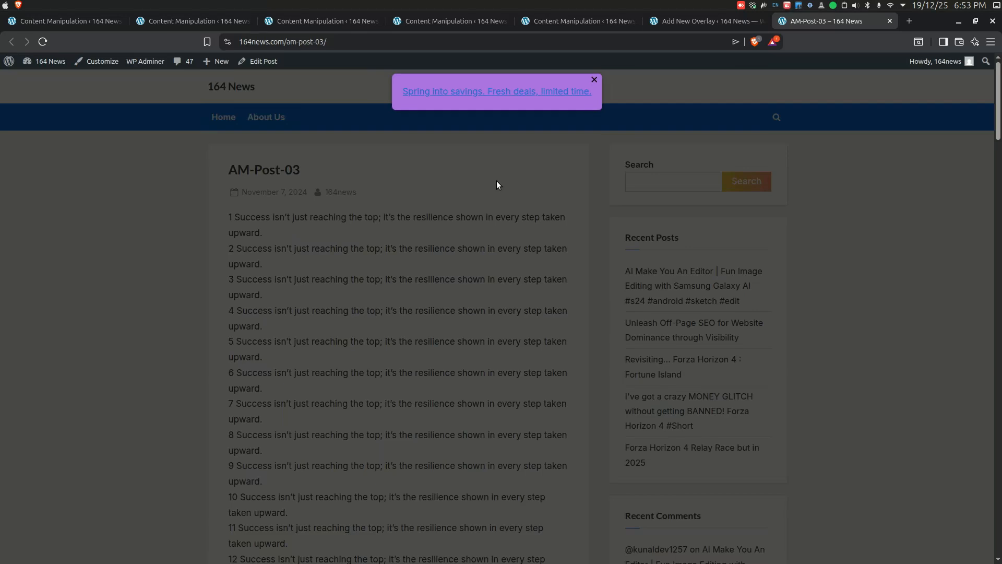
click(594, 80)
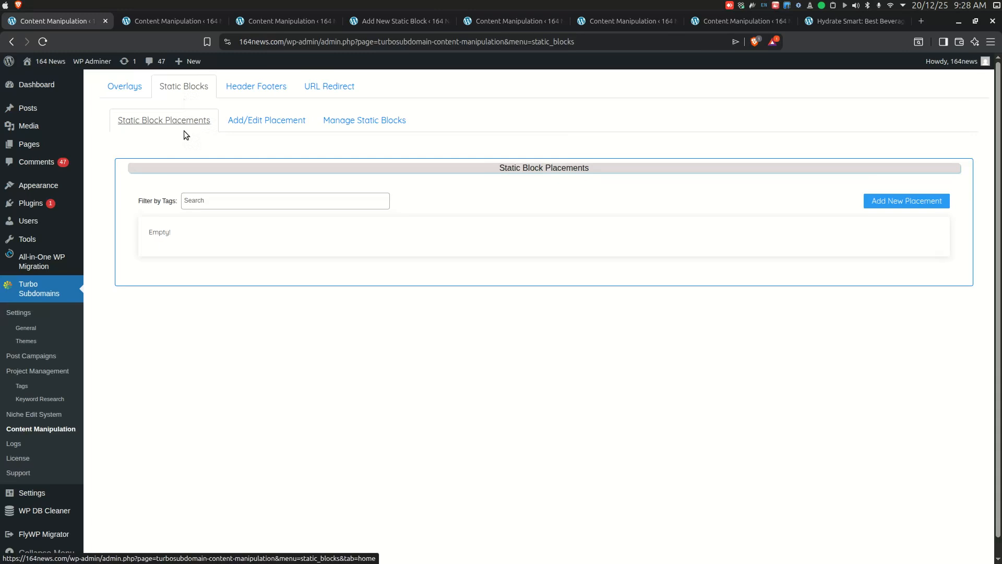
Step: Look over the Add Static Block Placement form and the Manage Static Blocks list, and switch to the Add New Static Block editor
click(177, 22)
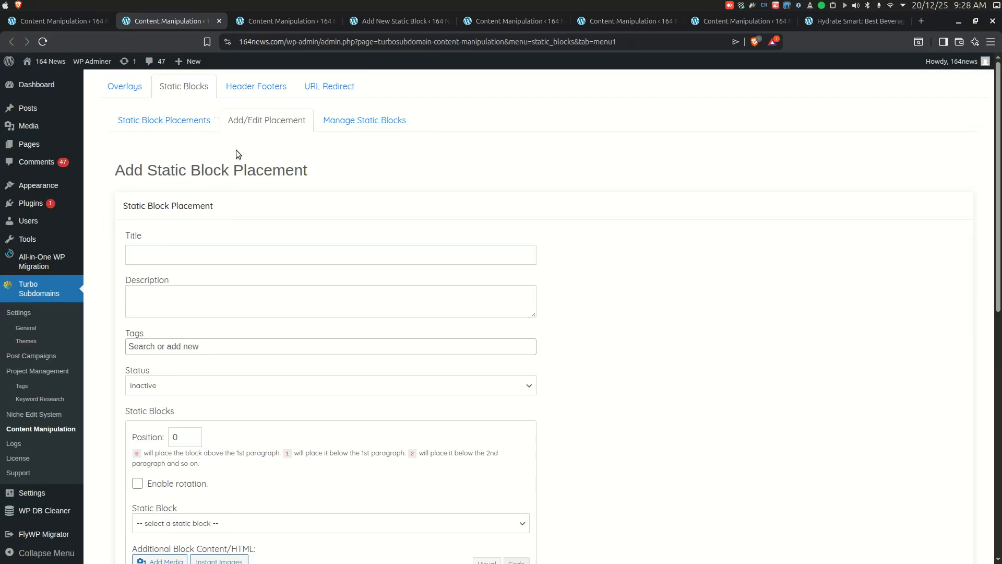
click(250, 22)
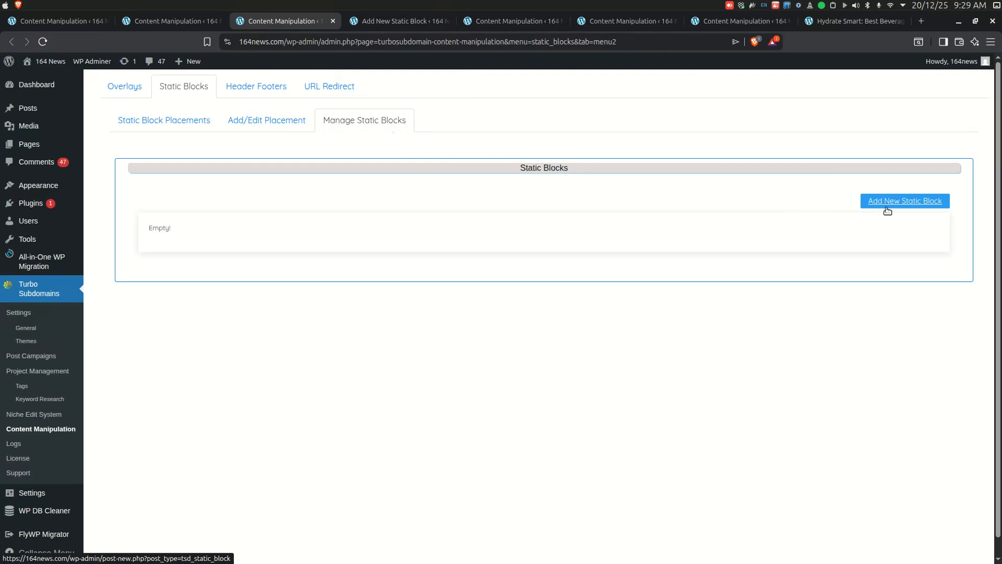
click(405, 23)
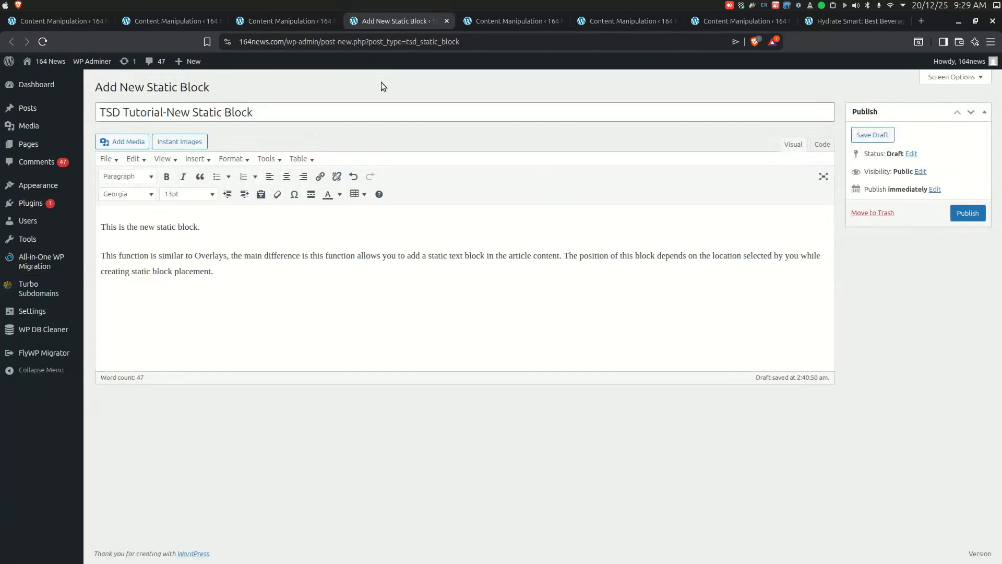
Step: Check the title and content of TSD Tutorial-New Static Block, and view its entry among the managed static blocks
click(346, 119)
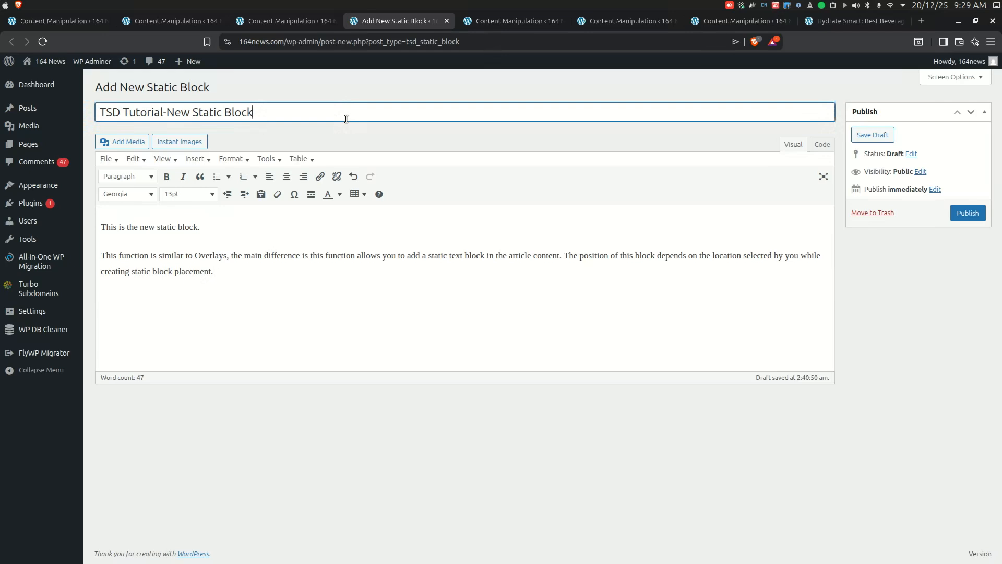
click(336, 241)
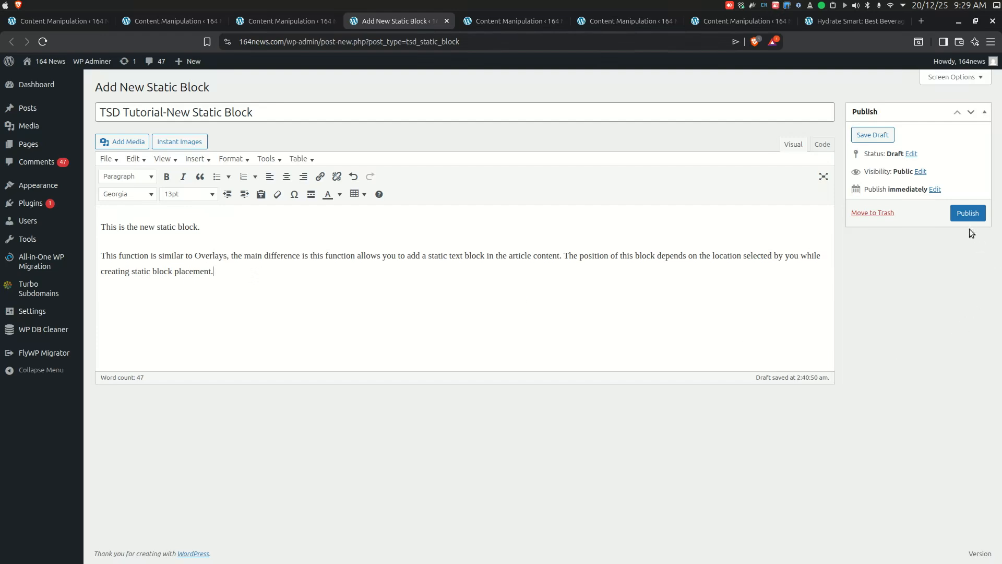
click(510, 20)
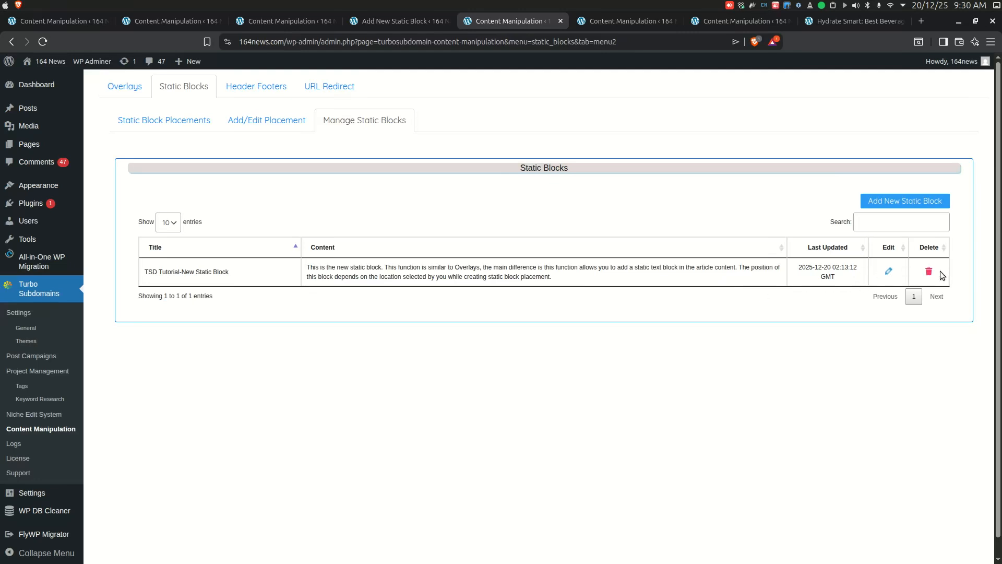
Step: Review the title and description of the static block placement in the filled-in Add Static Block Placement form
click(612, 22)
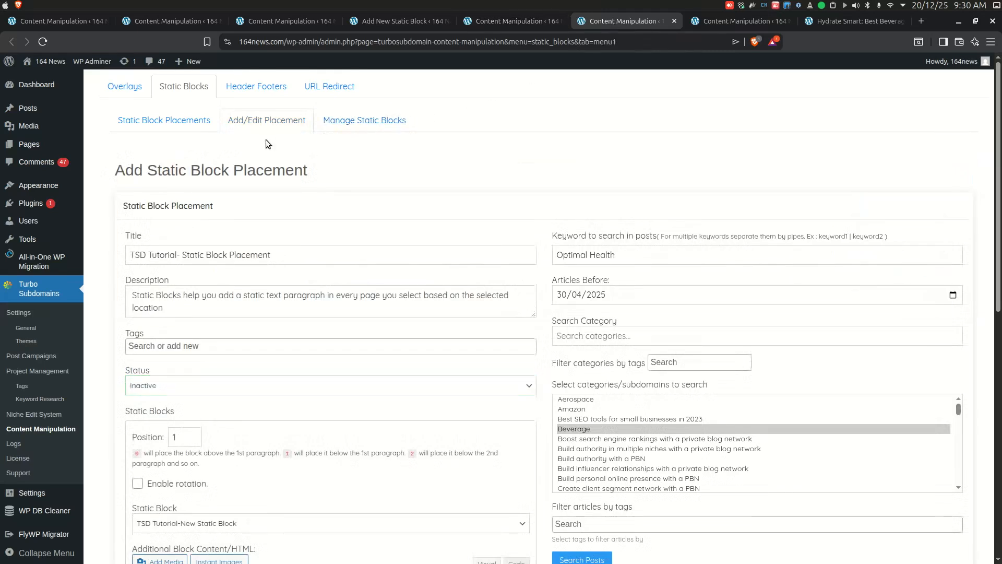
scroll(265, 139, down, 2)
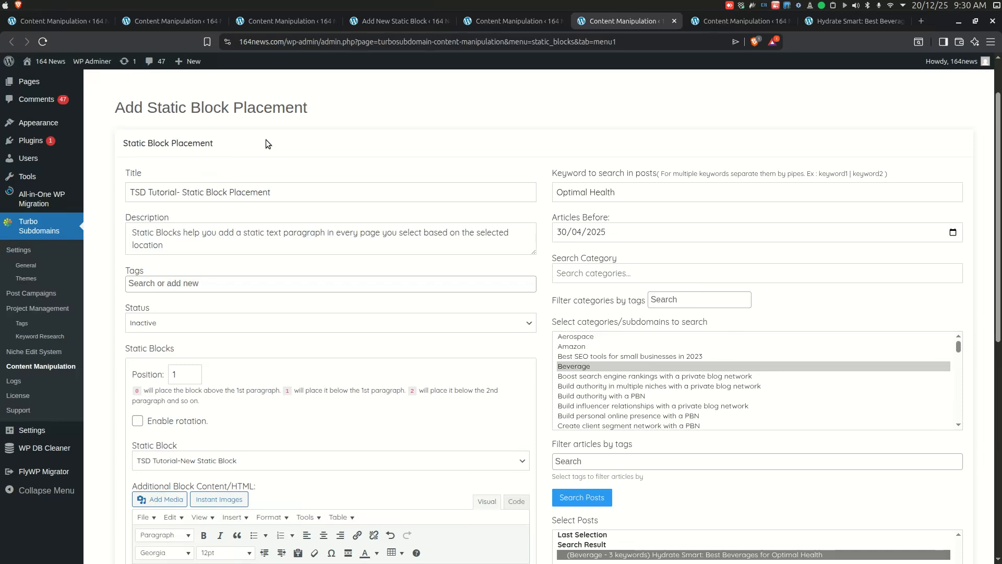
click(280, 192)
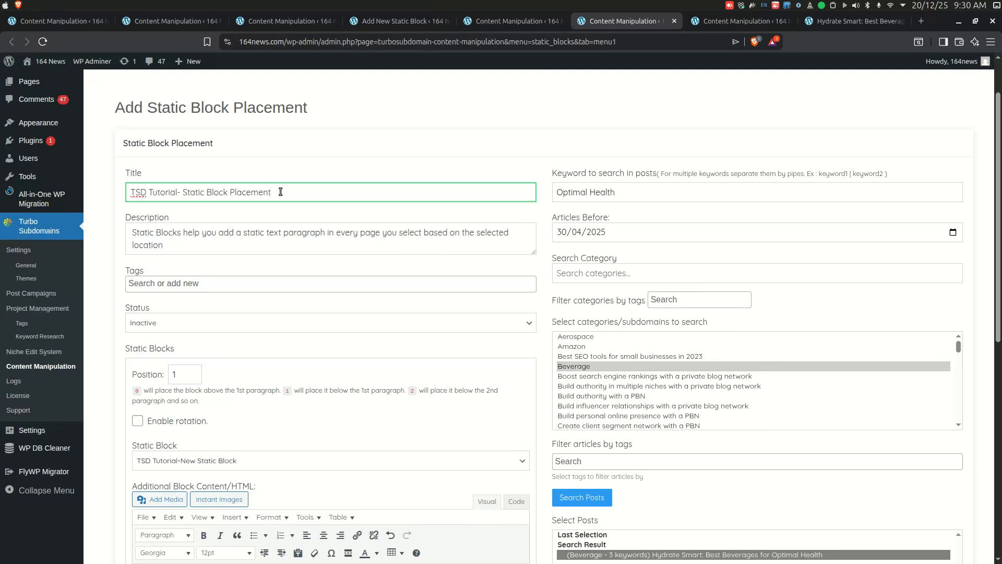
click(254, 241)
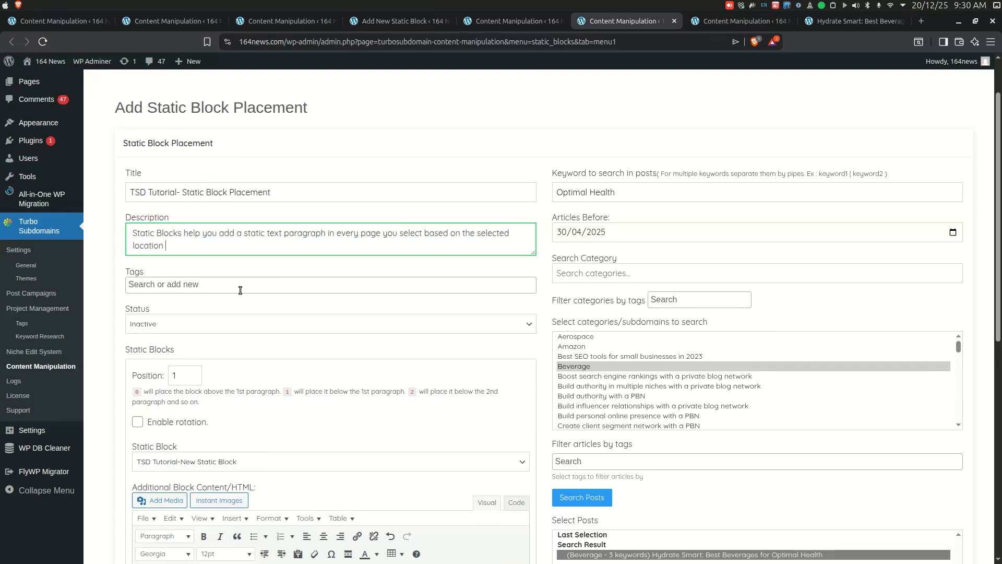
click(233, 308)
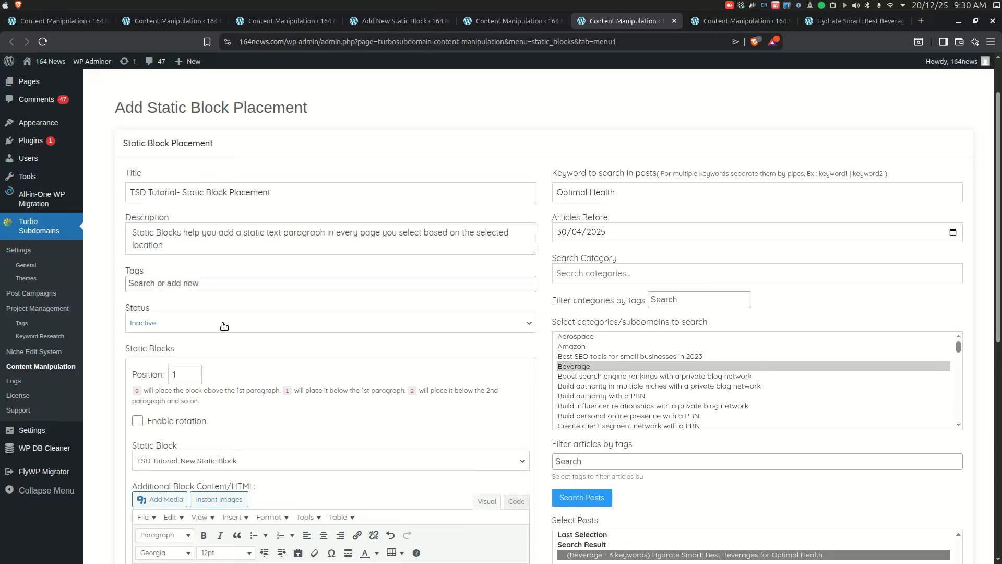
Step: Set the static block placement's status to Active and check the position field of its static block
click(224, 326)
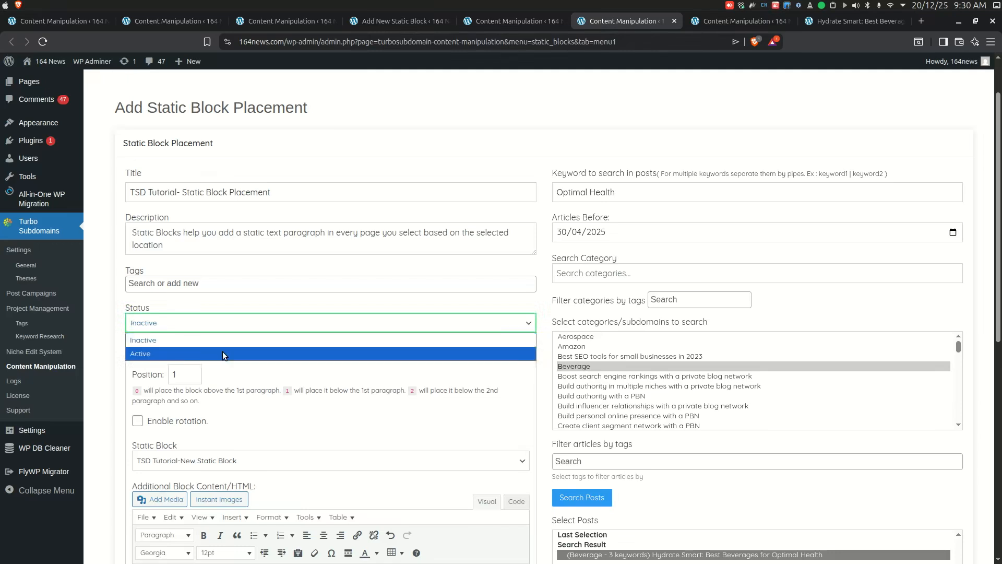
click(222, 354)
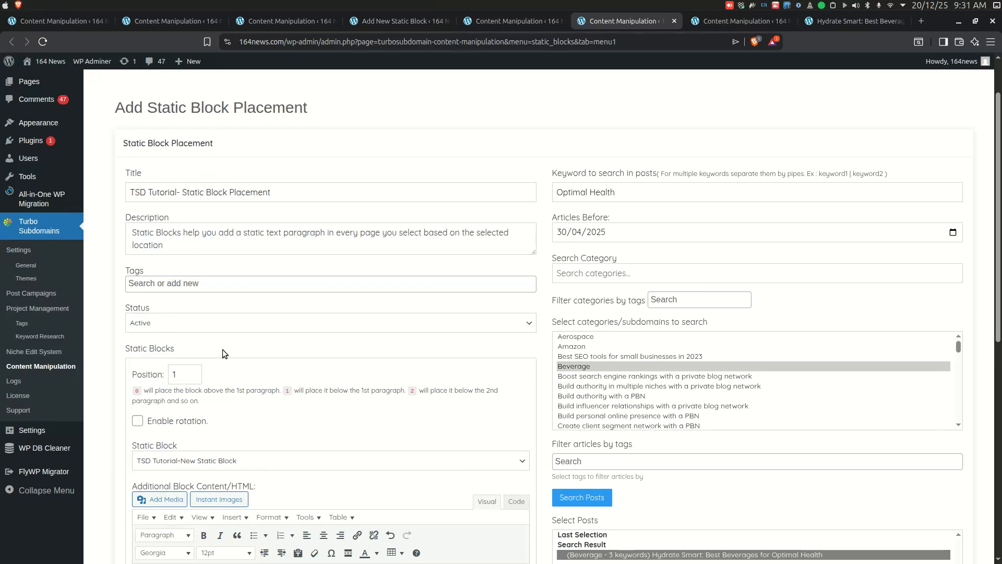
scroll(222, 349, down, 4)
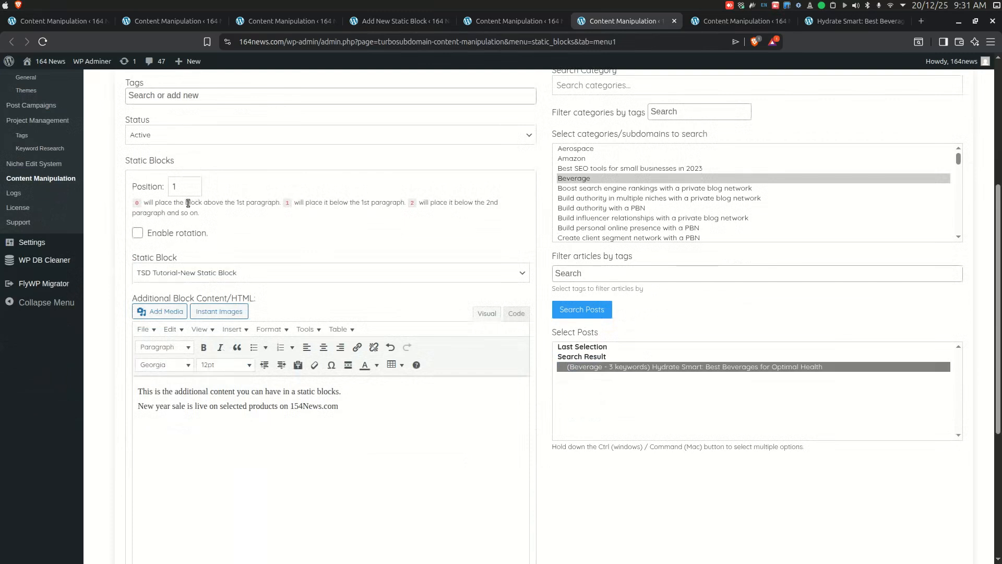
click(181, 188)
click(216, 231)
scroll(216, 231, down, 2)
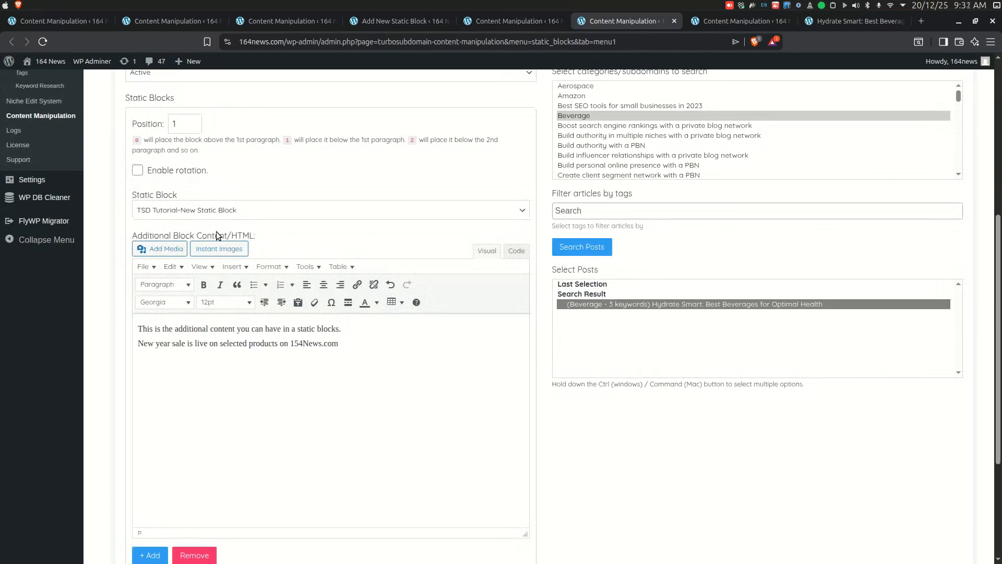
Step: Enable rotation to examine the frequency and static block fields it offers, and disable it again
click(138, 172)
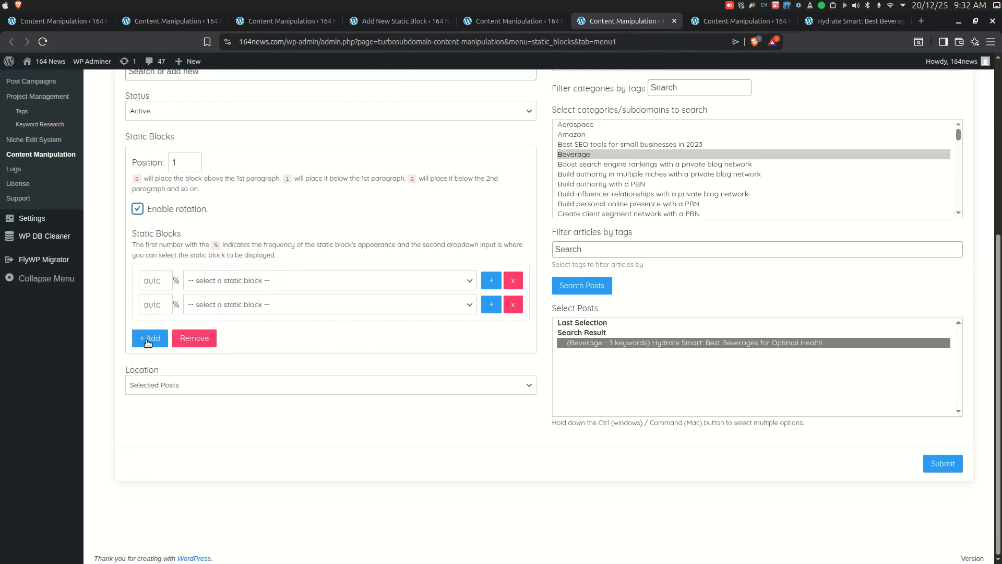
click(146, 285)
click(151, 307)
click(137, 210)
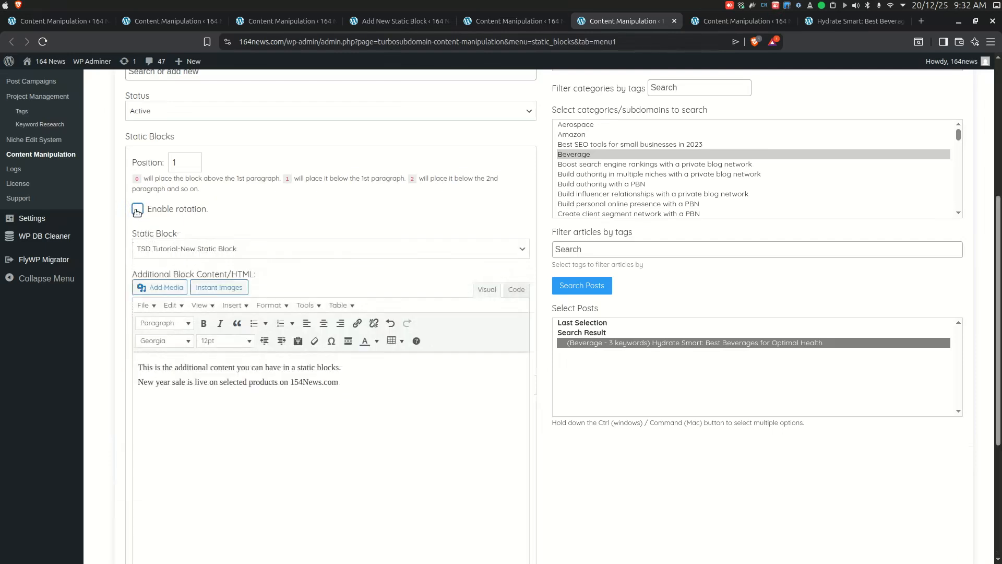
Step: Choose TSD Tutorial-New Static Block as the static block and check its additional block content
click(233, 251)
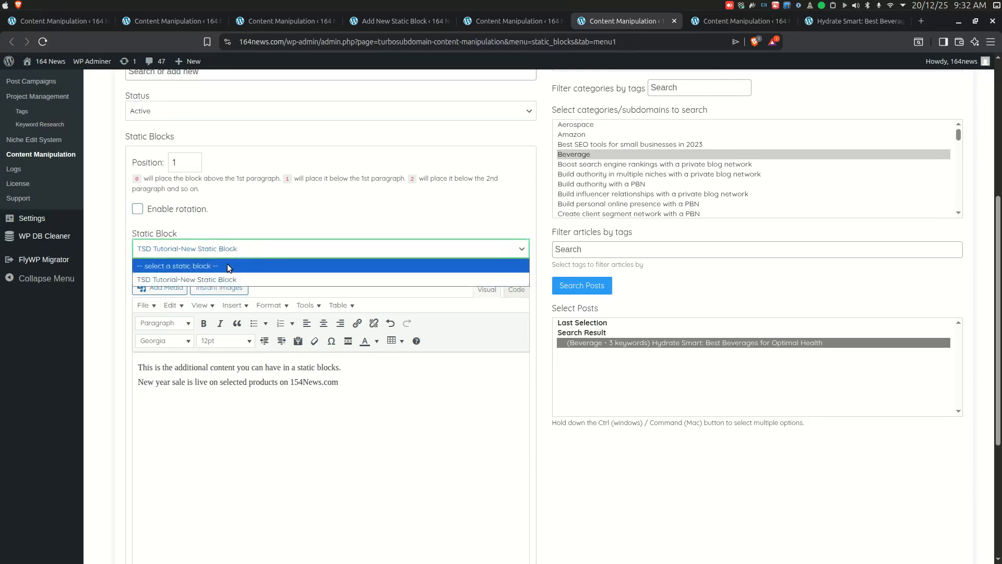
click(224, 280)
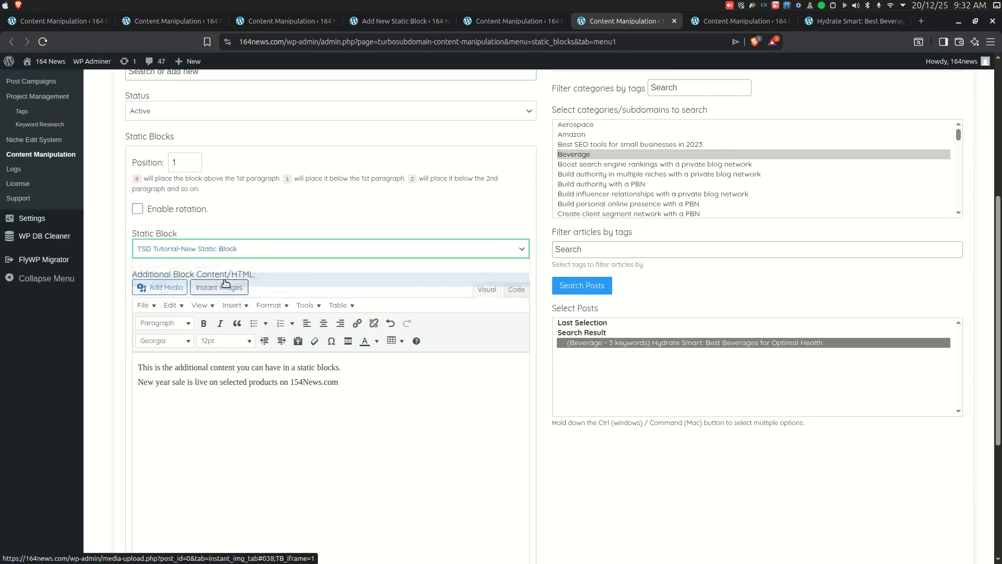
click(269, 268)
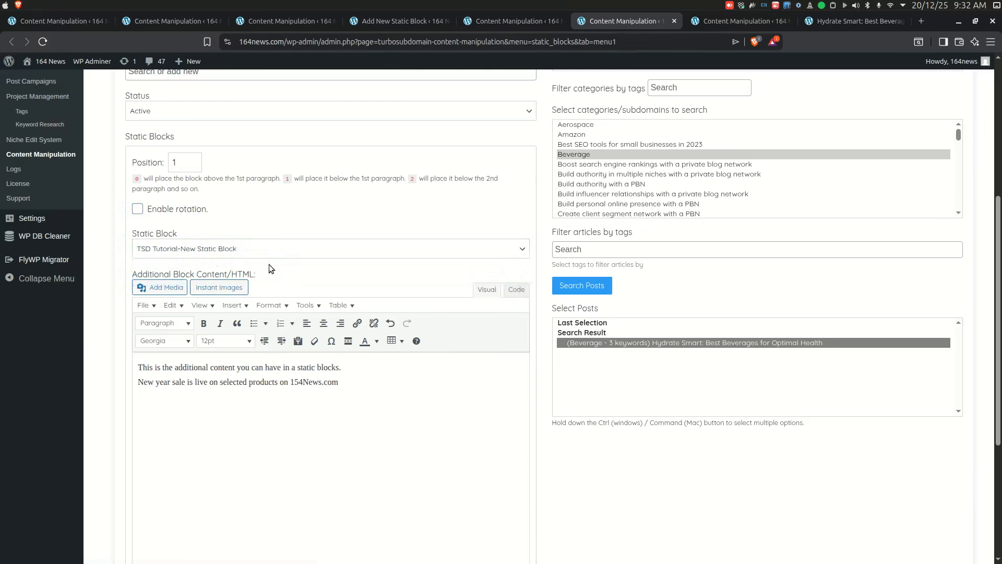
click(259, 406)
Step: Check the location options and keep Selected Posts as the placement's location
scroll(261, 409, down, 4)
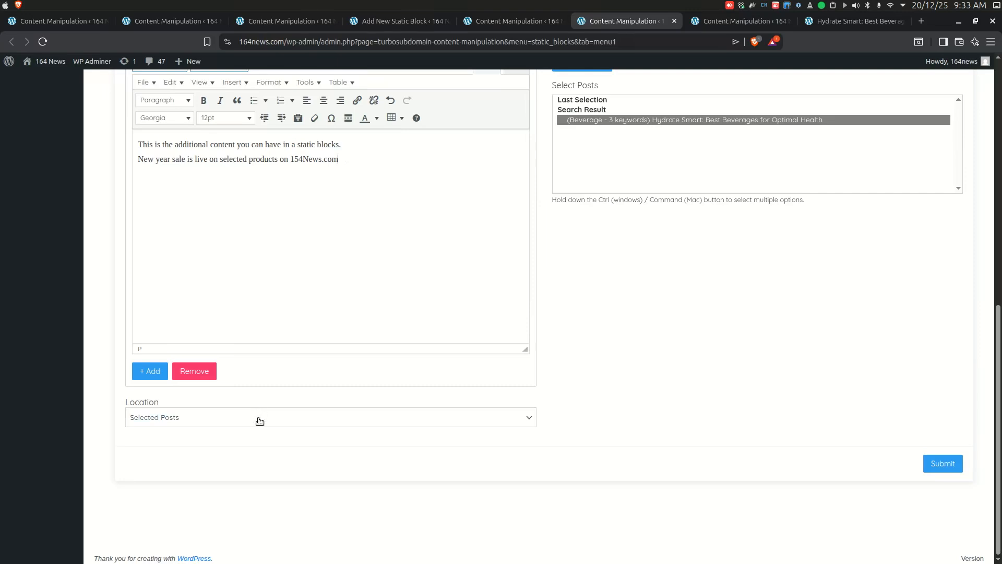
click(260, 420)
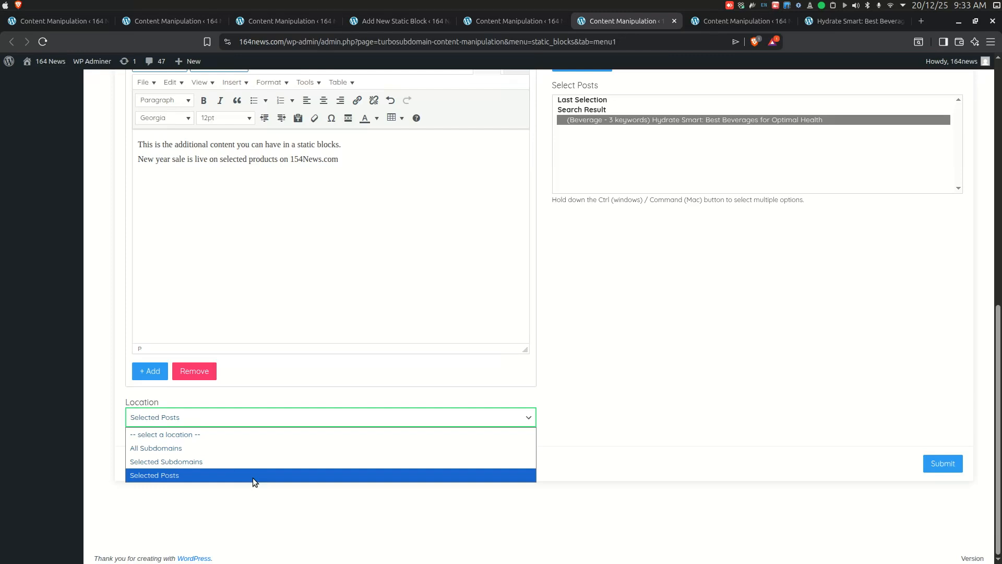
click(252, 497)
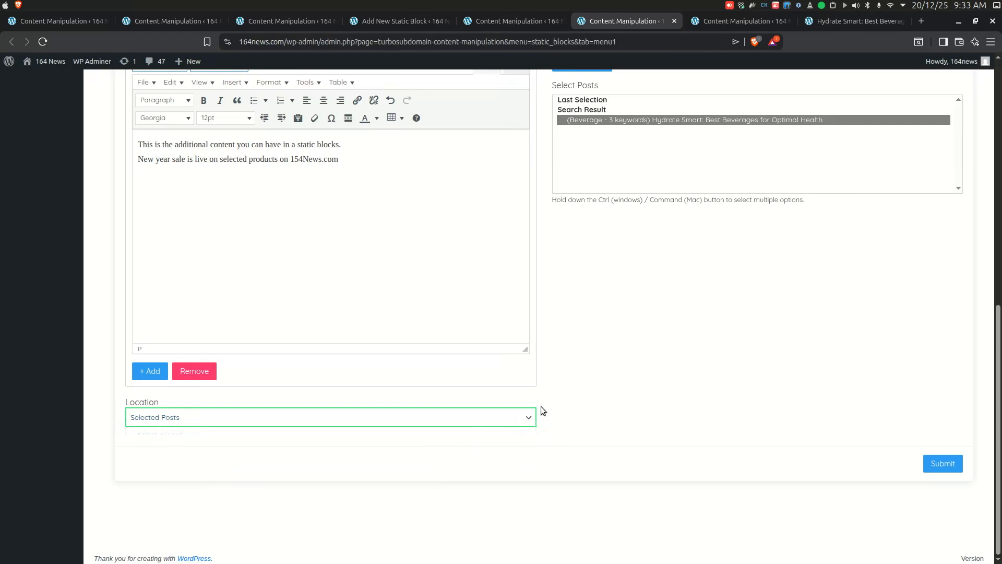
Step: Review the post search criteria and select the Beverage post "Hydrate Smart: Best Beverages for Optimal Health" for the placement
scroll(550, 402, up, 10)
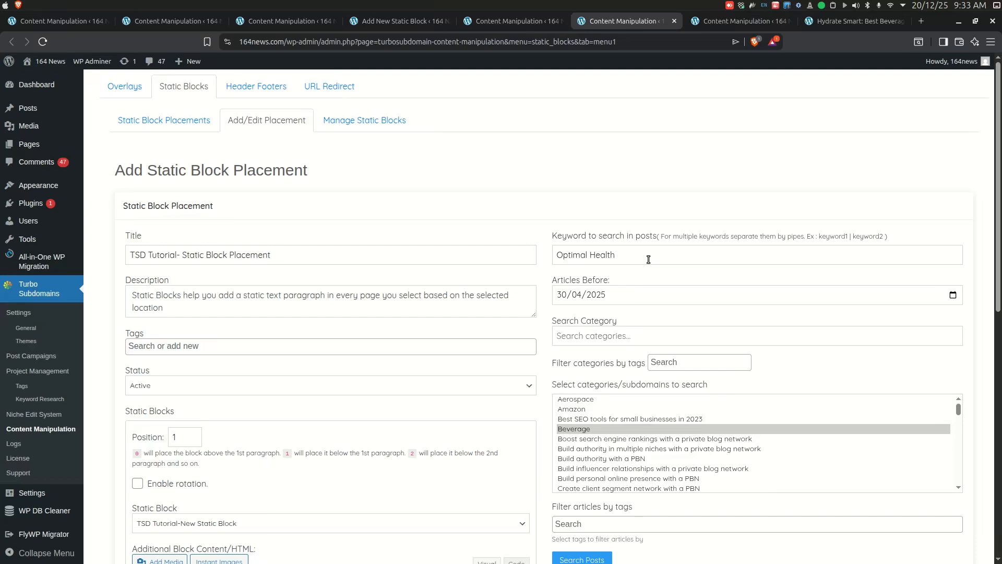
click(649, 260)
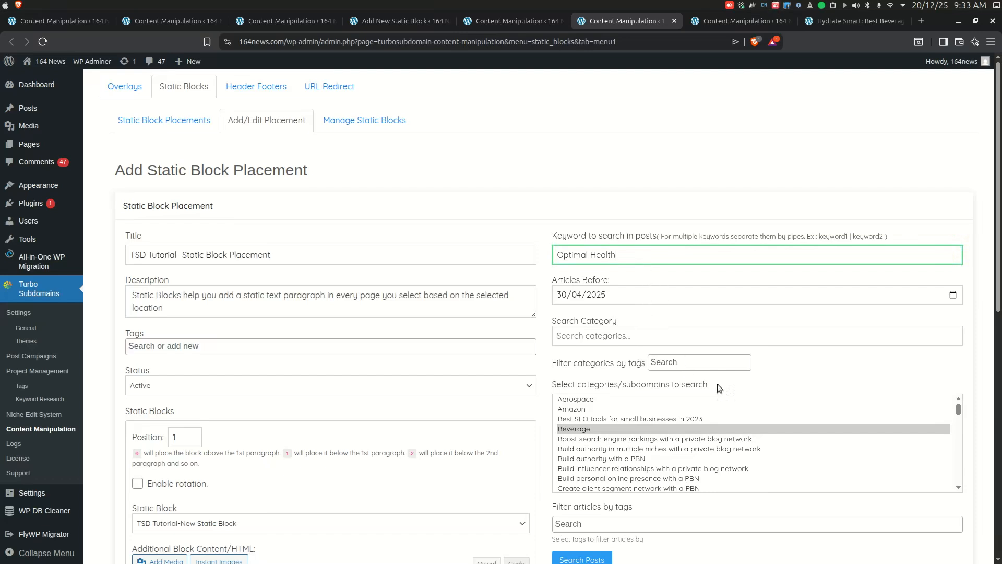
click(760, 383)
scroll(767, 409, down, 5)
scroll(766, 408, up, 5)
click(689, 429)
scroll(498, 365, down, 4)
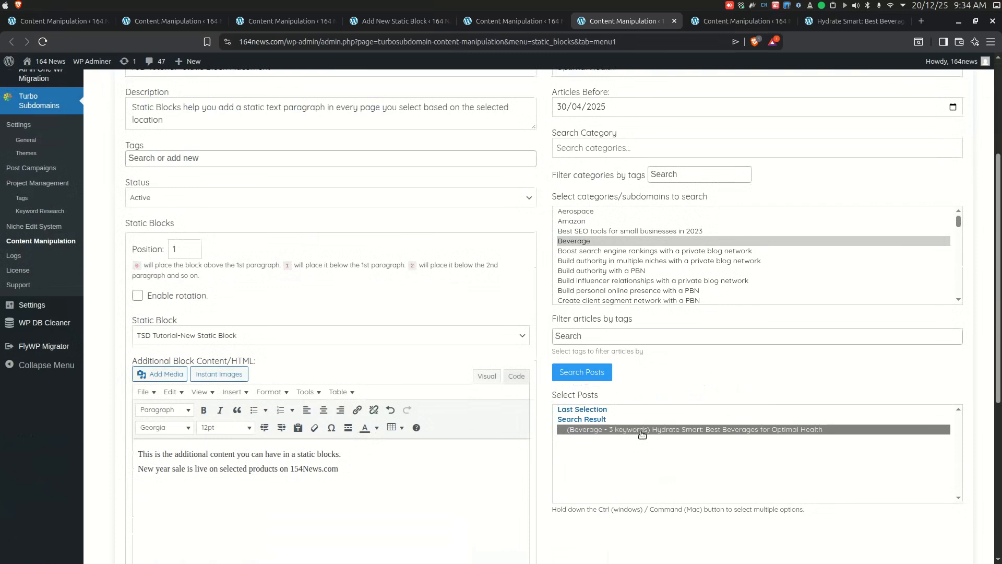
click(641, 434)
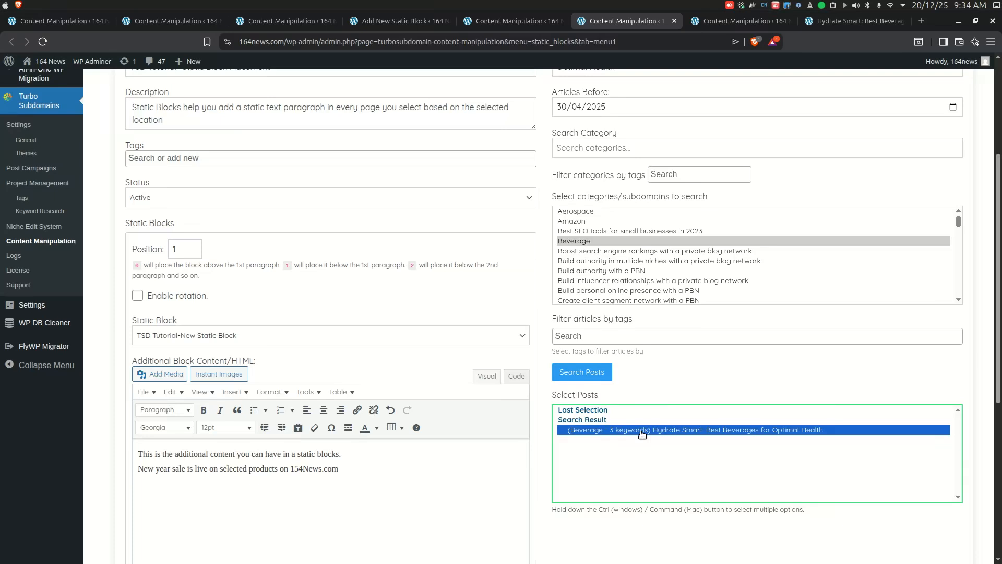
Step: Look over the completed static block placement form, and view the list of static block placements
scroll(539, 481, down, 2)
scroll(538, 480, down, 2)
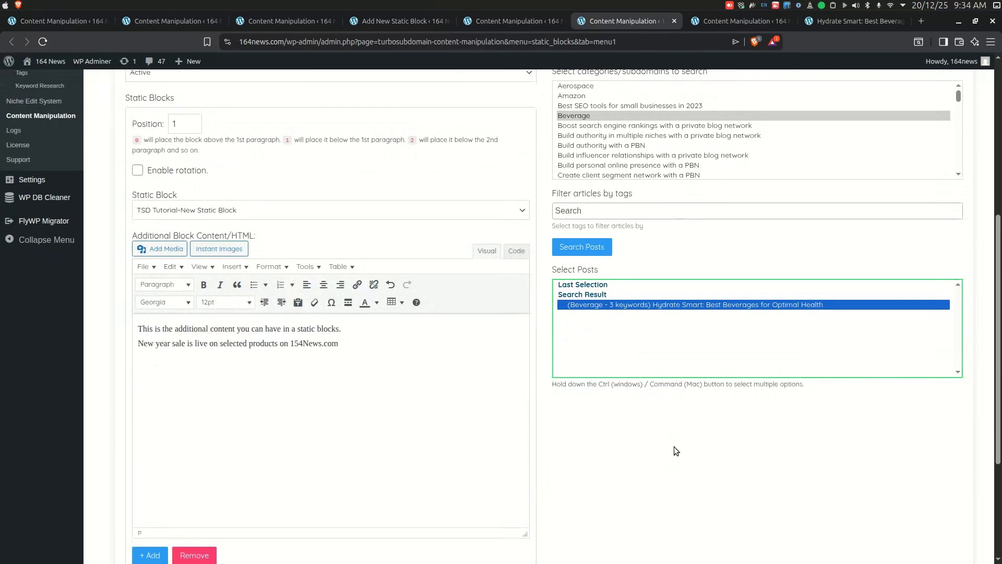
scroll(675, 448, down, 2)
scroll(674, 447, down, 2)
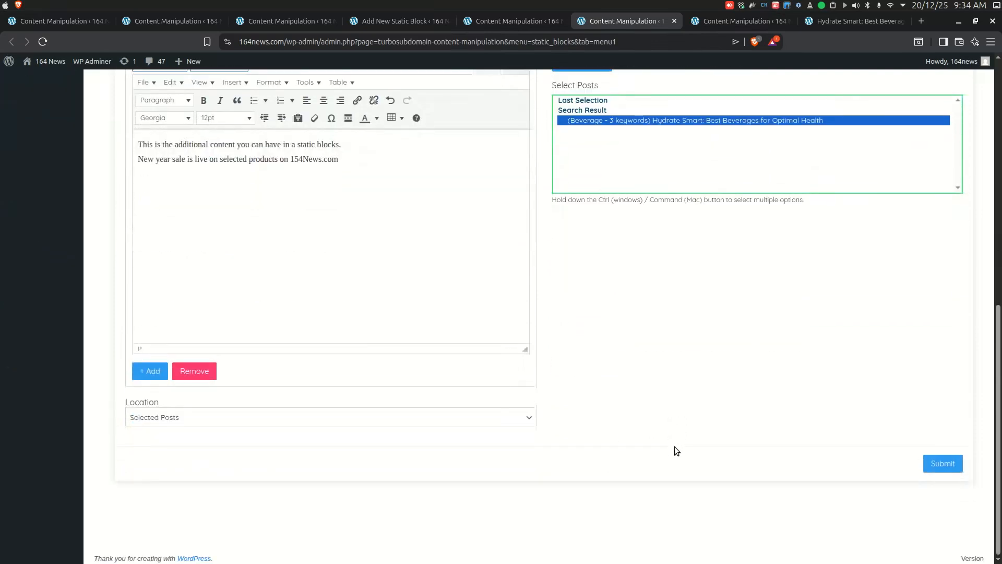
scroll(524, 383, up, 7)
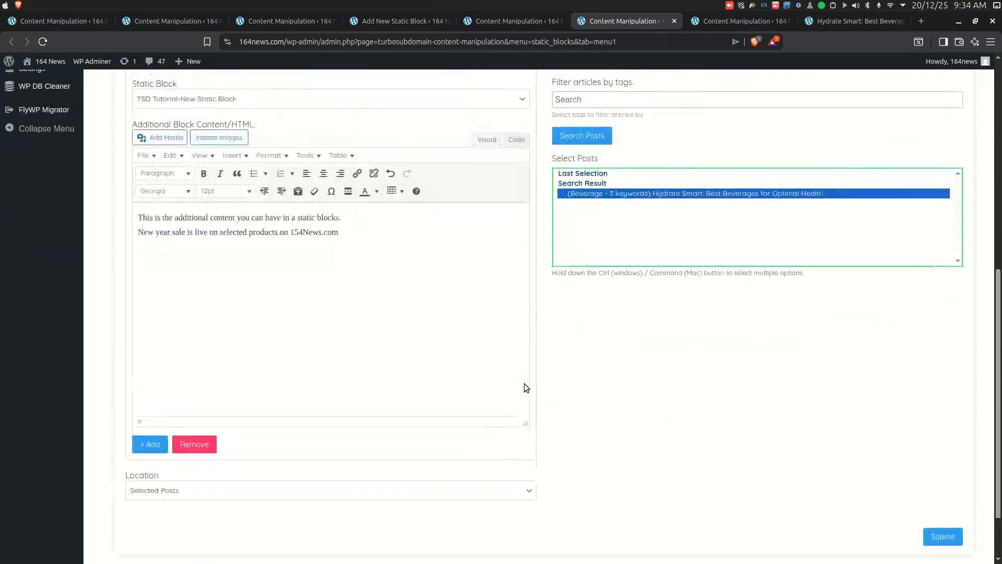
scroll(524, 383, down, 6)
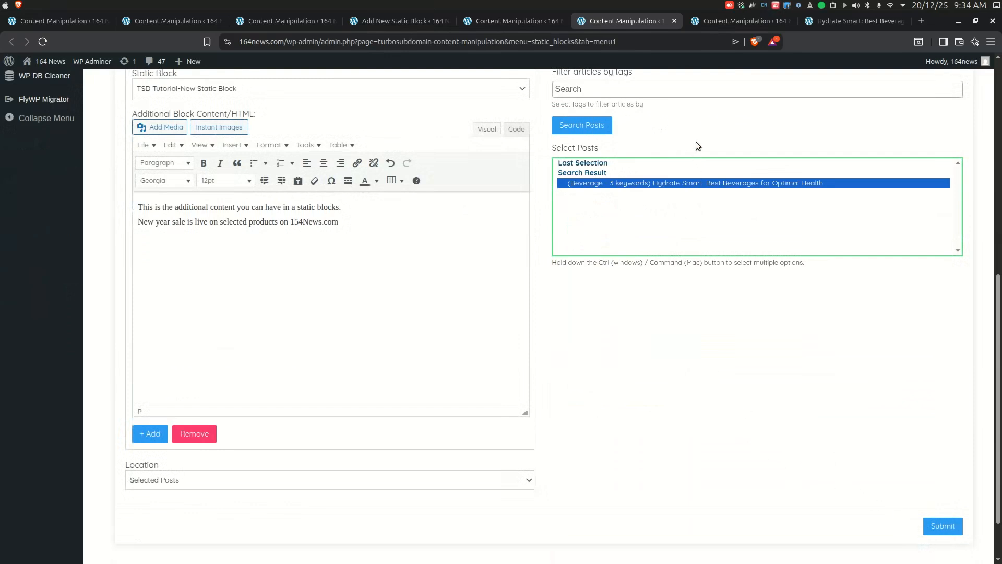
click(718, 20)
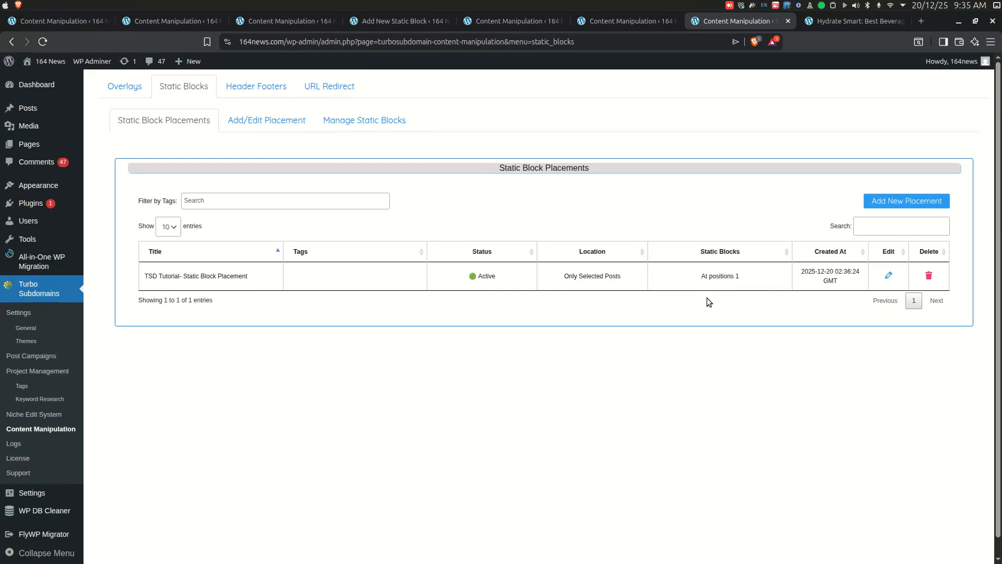
Step: Reload the article "Hydrate Smart: Best Beverages for Optimal Health" and examine the static block below its first paragraph
click(856, 21)
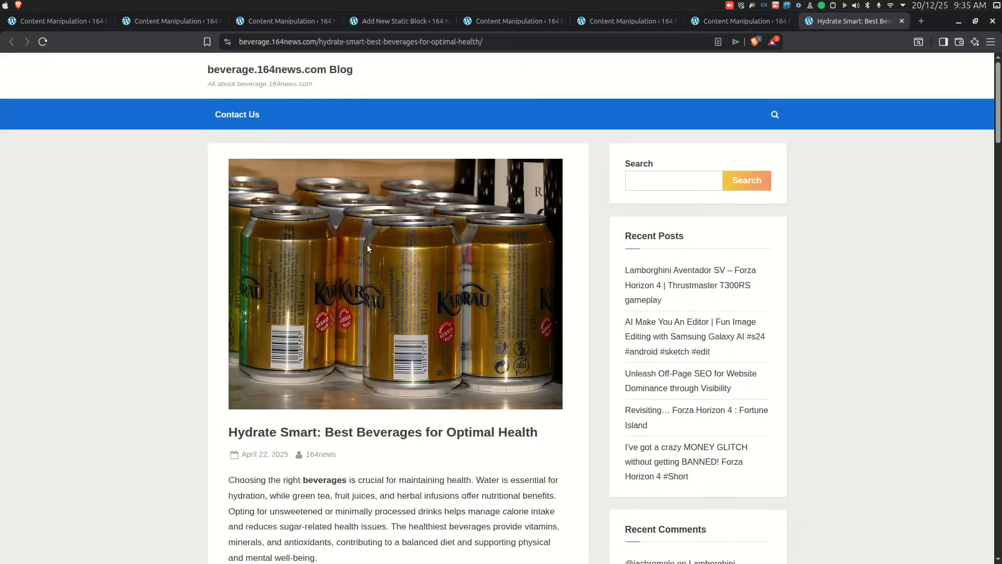
scroll(368, 242, down, 5)
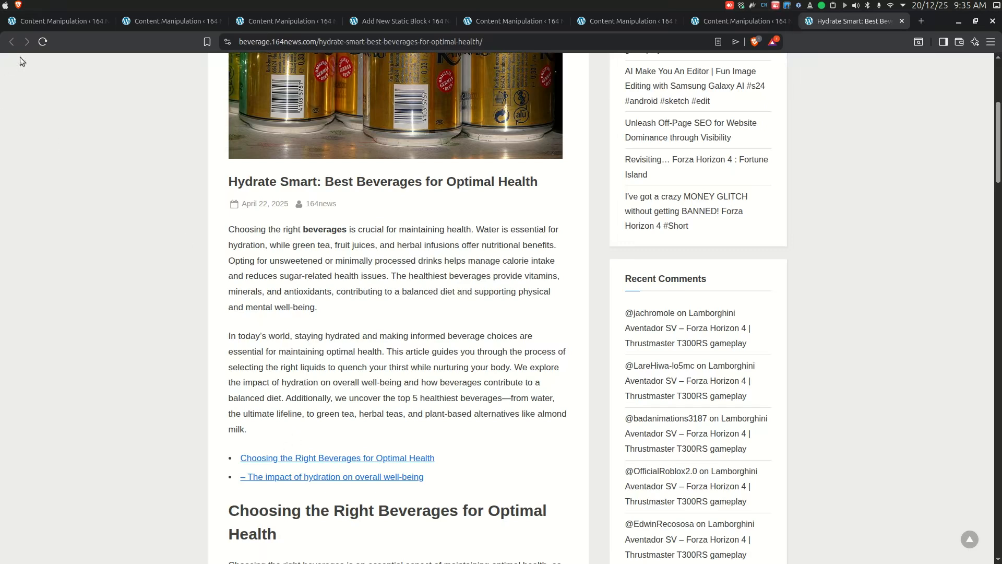
click(43, 42)
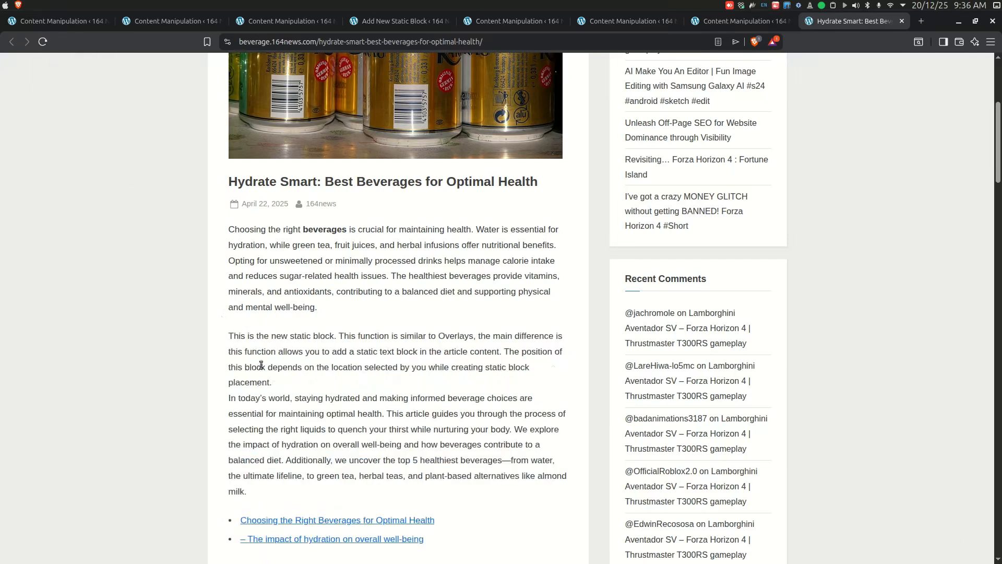
drag(274, 381, 225, 334)
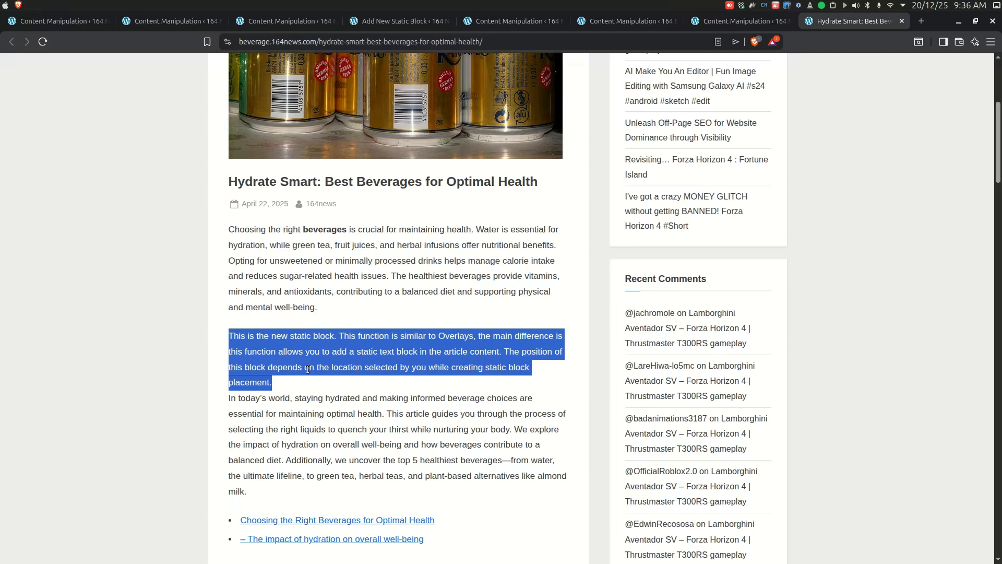
click(333, 303)
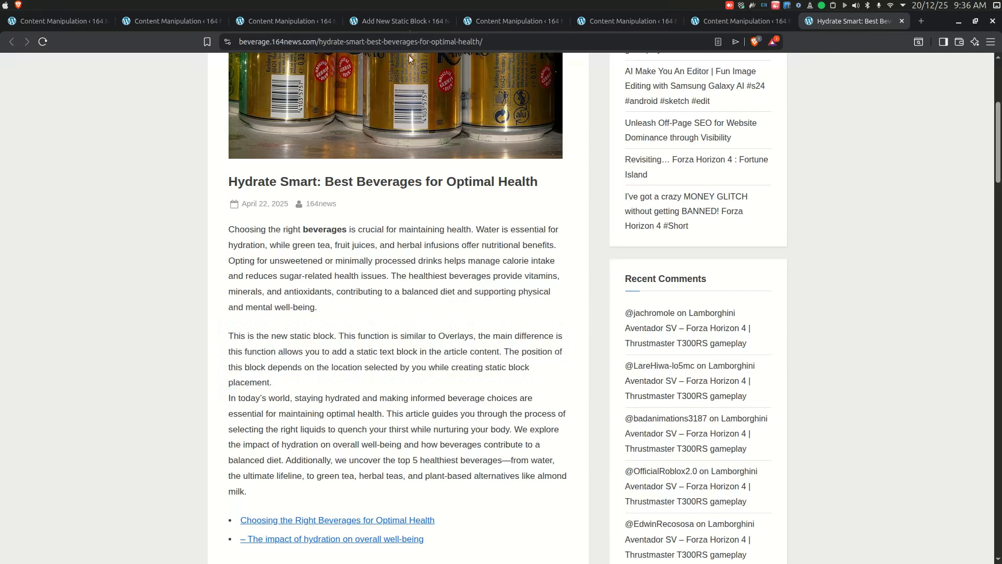
Step: Go to the Header Footers placements and bring up the filled-in Add Header/Footer Placement form
click(409, 19)
click(502, 21)
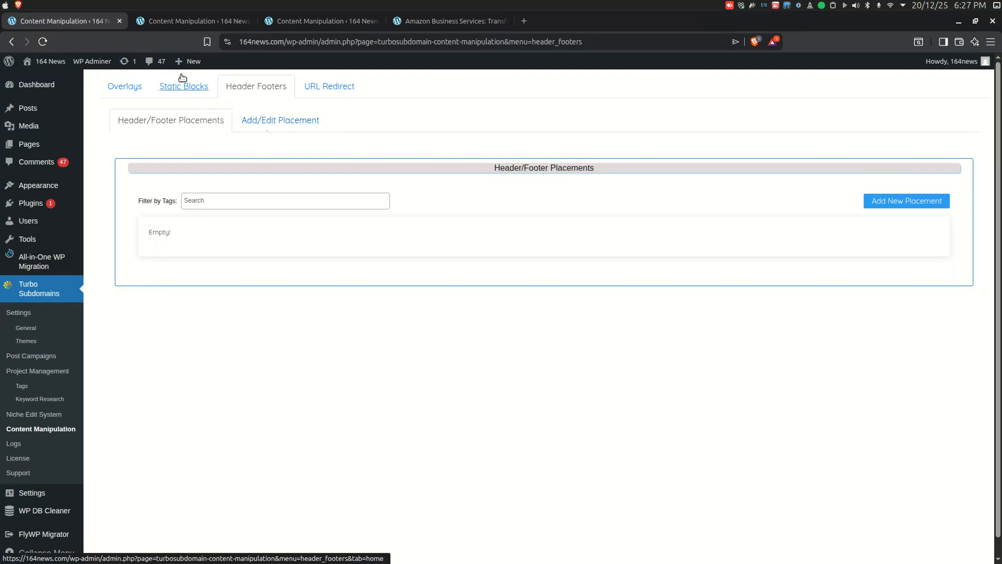
click(178, 21)
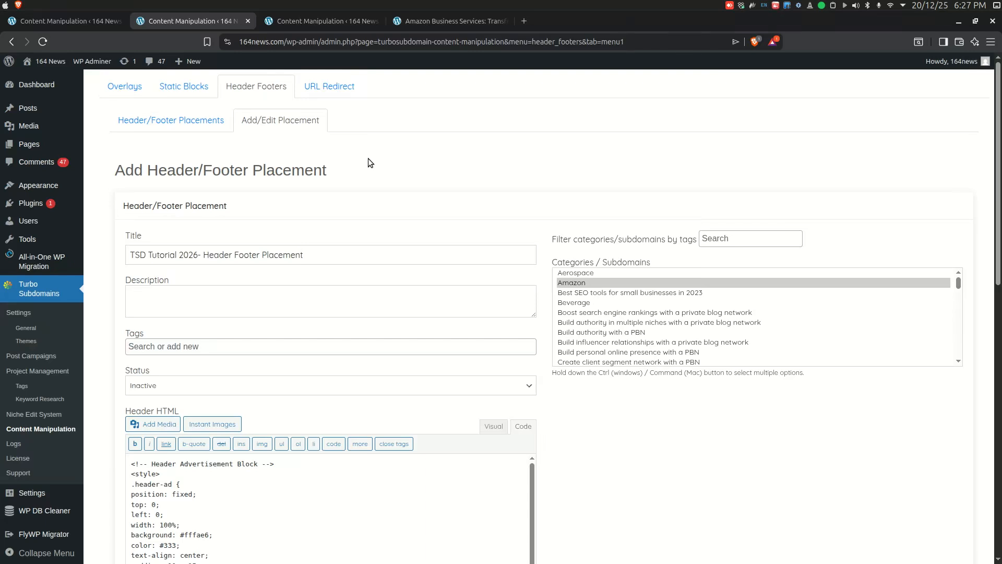
Step: Review the title, description and tags fields of the header/footer placement
scroll(368, 178, down, 1)
click(337, 129)
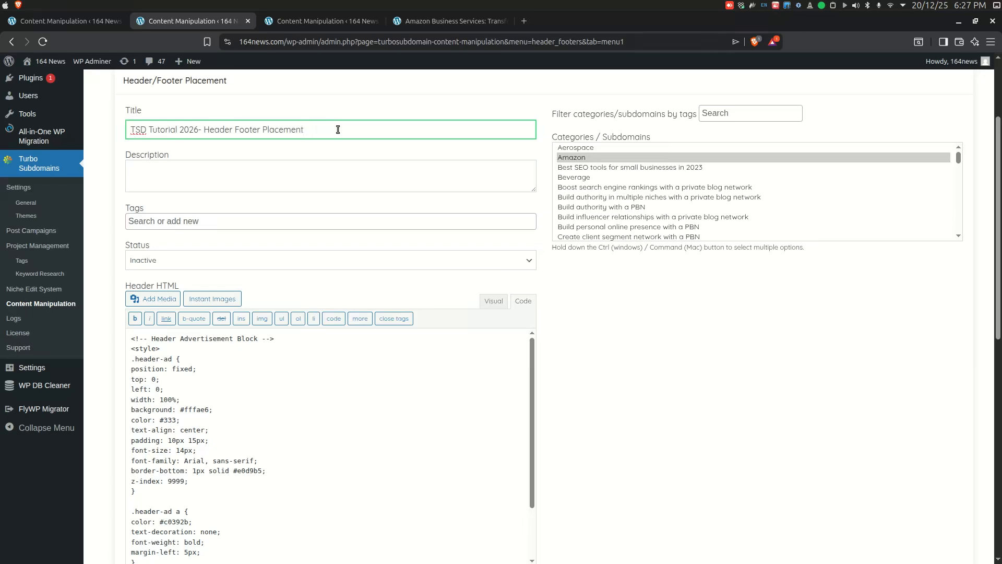
click(320, 175)
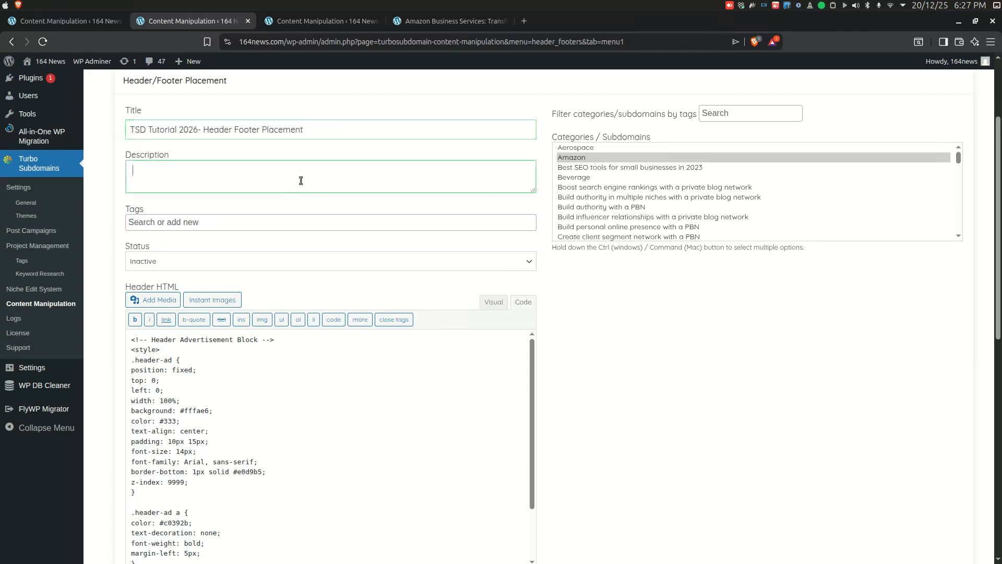
click(301, 222)
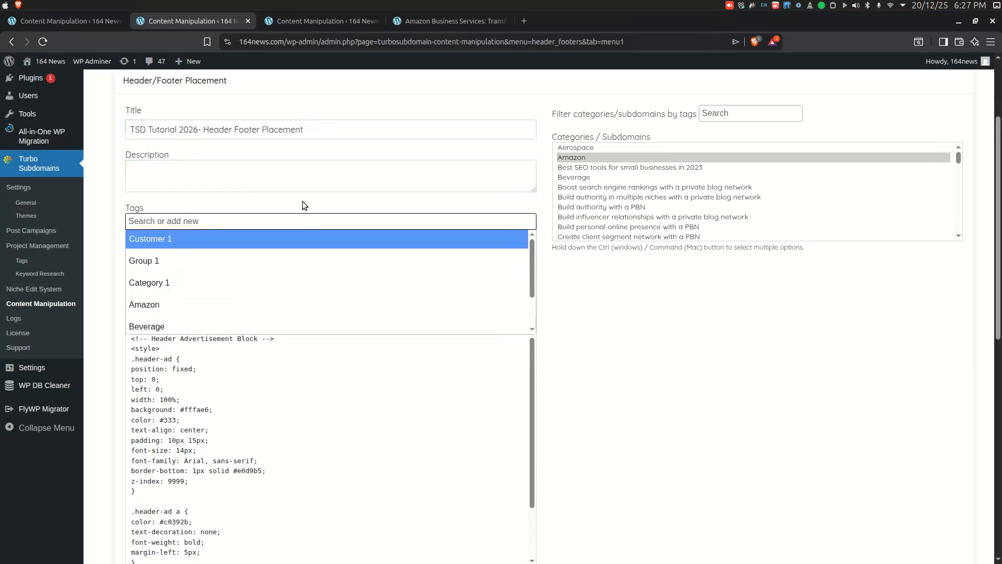
click(302, 201)
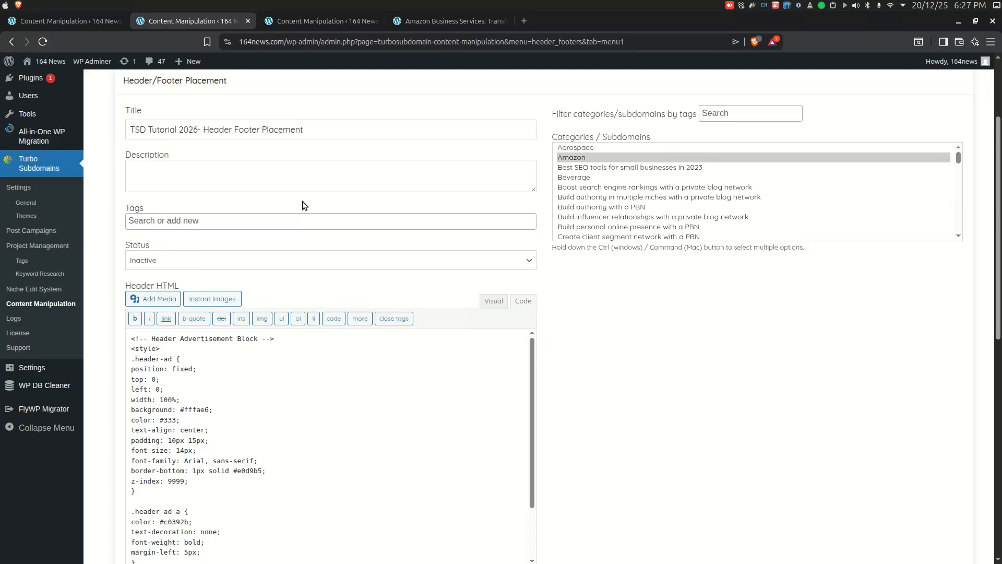
Step: Set the header/footer placement's status to Active and look over its header and footer HTML
click(278, 262)
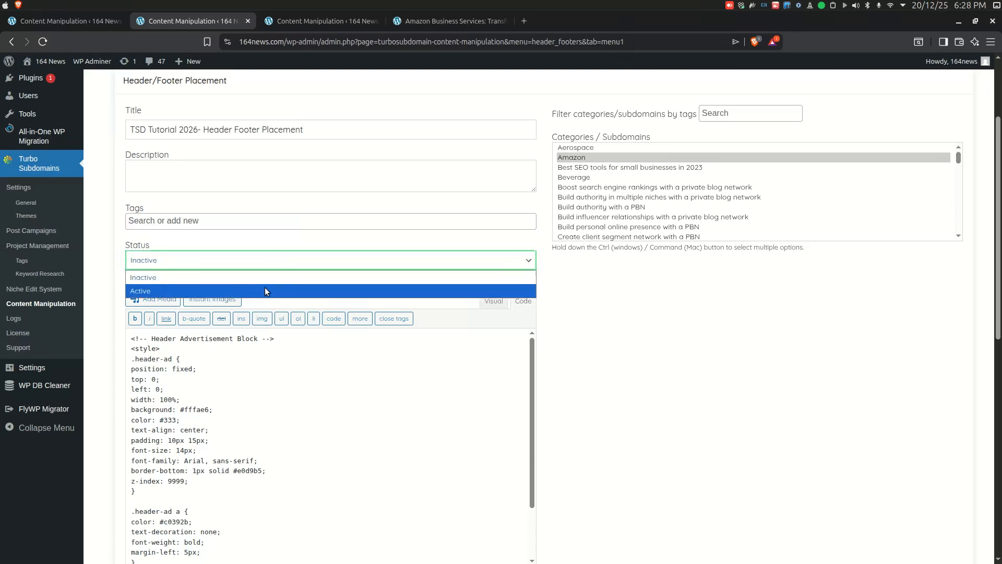
click(264, 291)
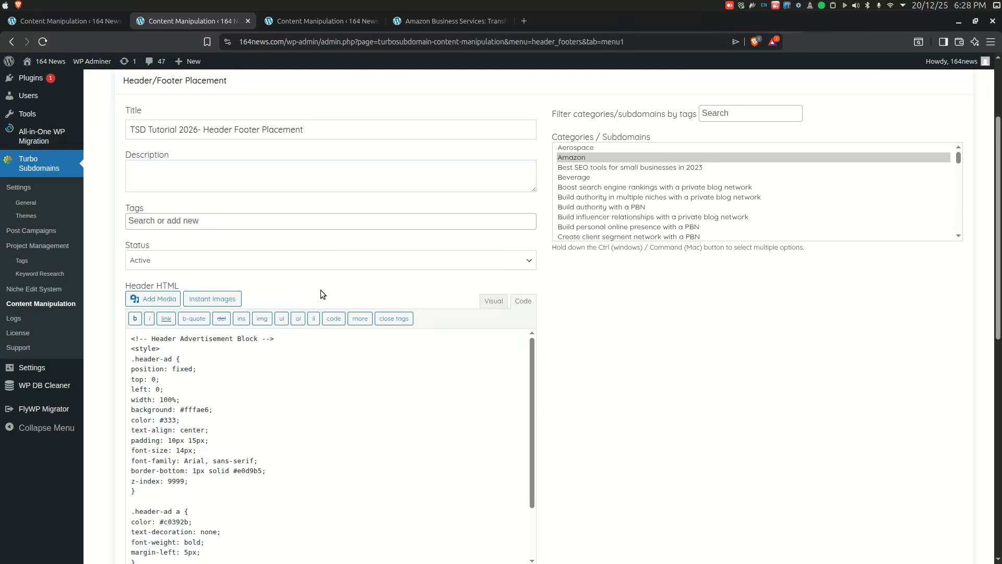
scroll(321, 289, down, 3)
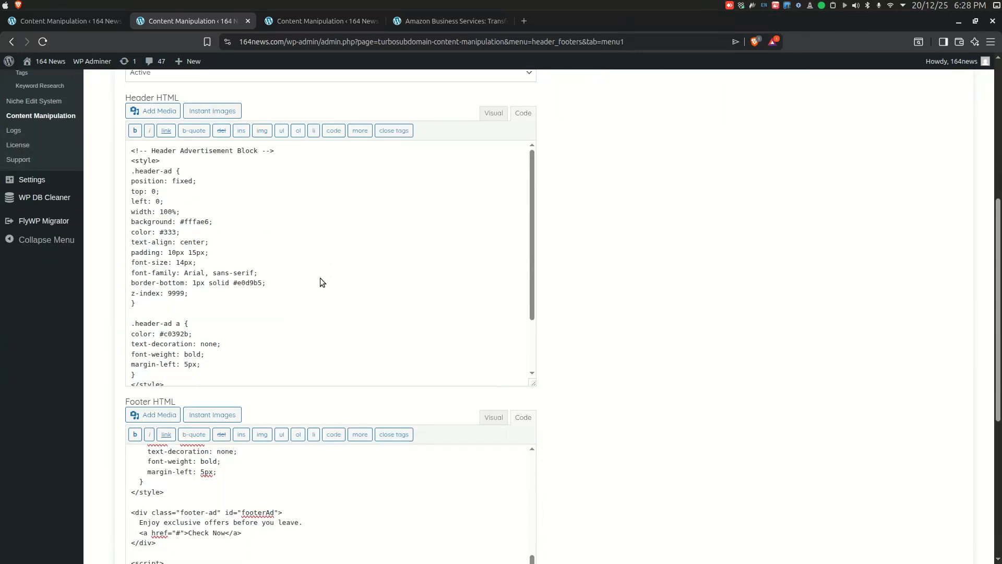
Step: Switch the Header HTML editor to its visual view and back to the code view
click(295, 263)
click(492, 113)
click(517, 116)
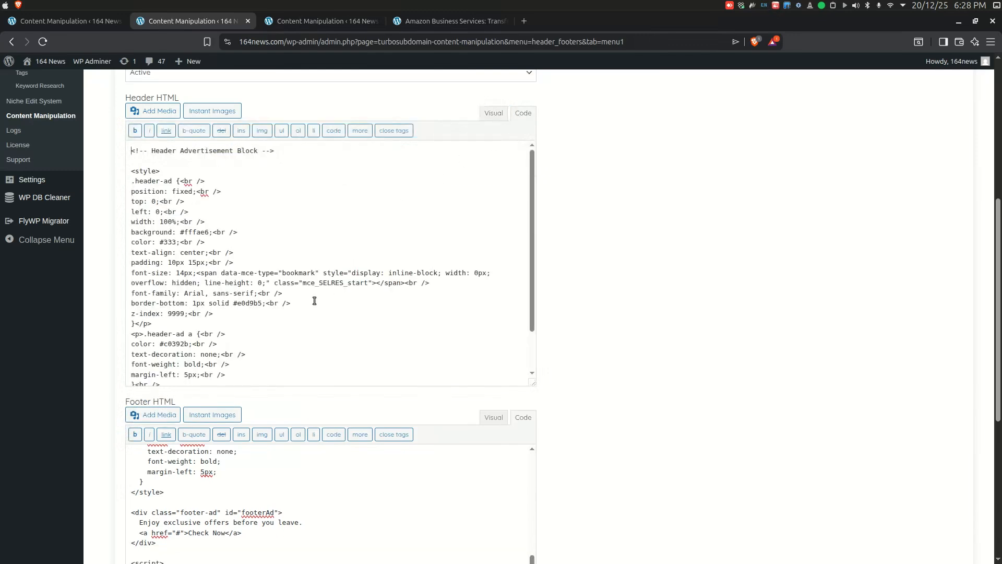
click(257, 332)
Step: Examine the Header HTML offer text and the Footer HTML offer text, styles and scroll script
scroll(331, 281, down, 8)
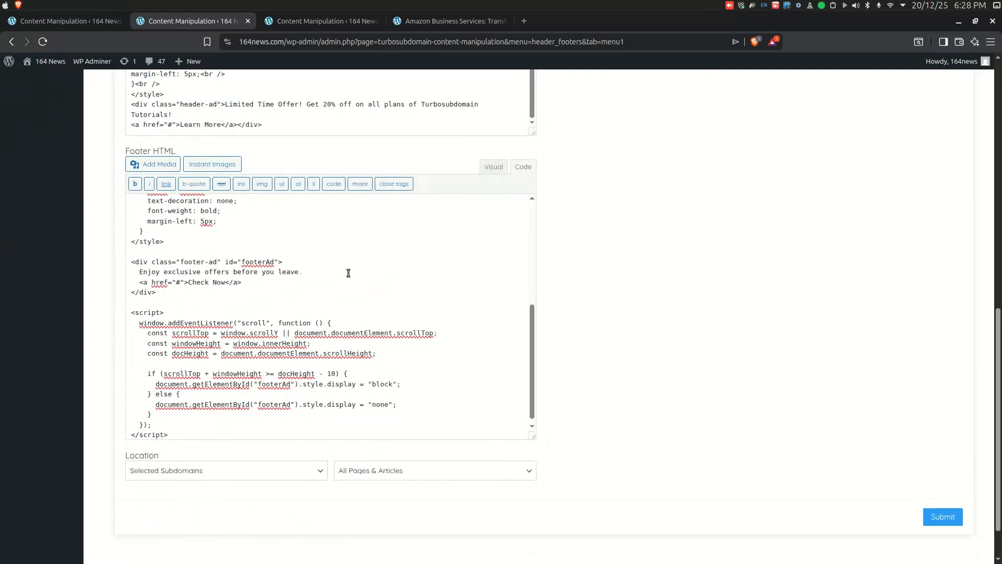
scroll(379, 348, down, 1)
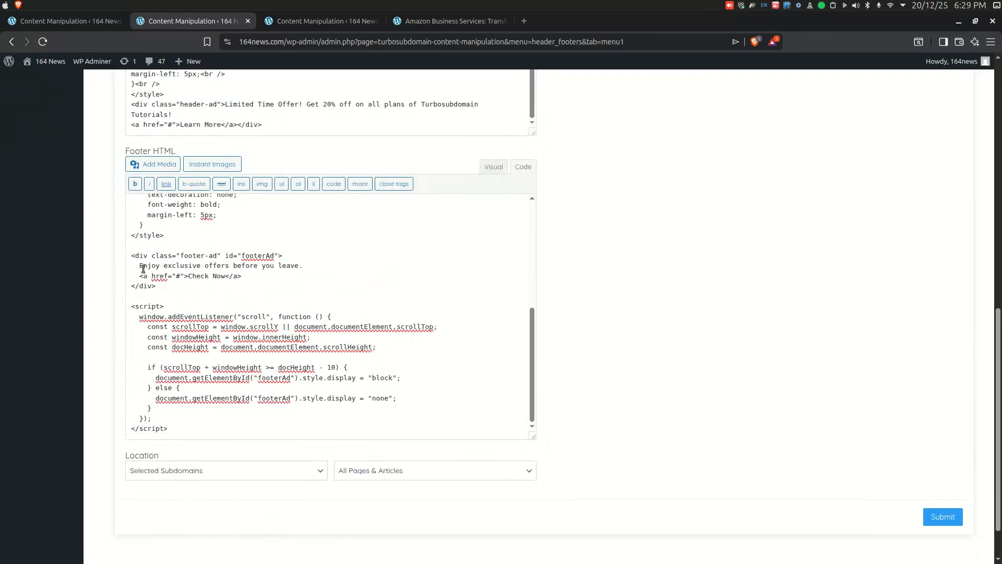
drag(140, 266, 307, 266)
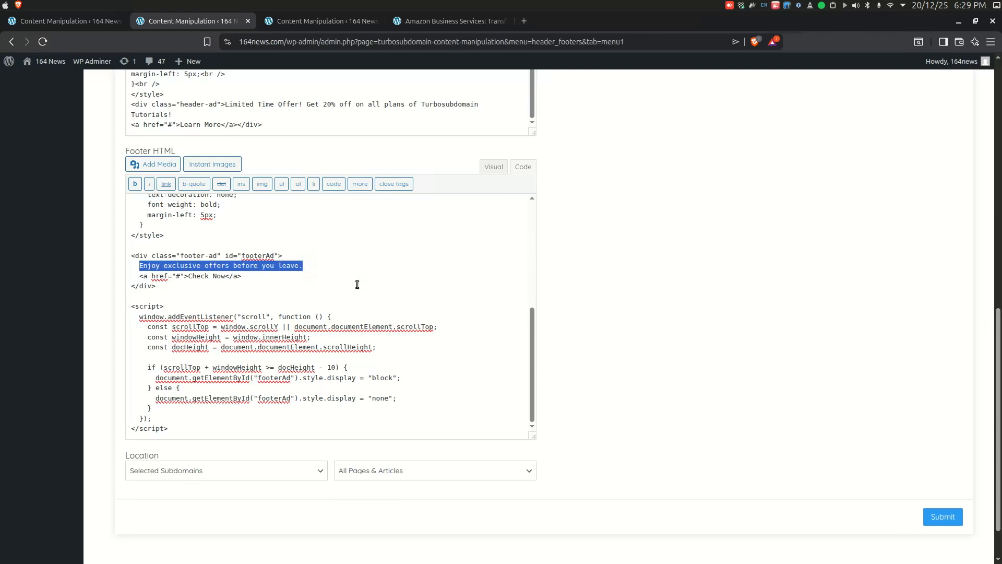
scroll(357, 284, up, 5)
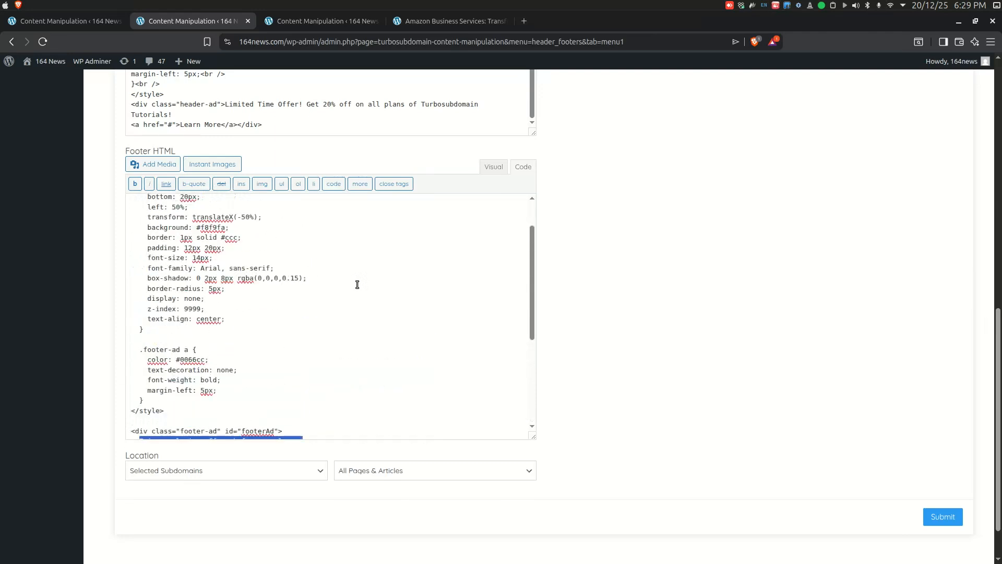
scroll(277, 127, up, 2)
scroll(288, 102, down, 1)
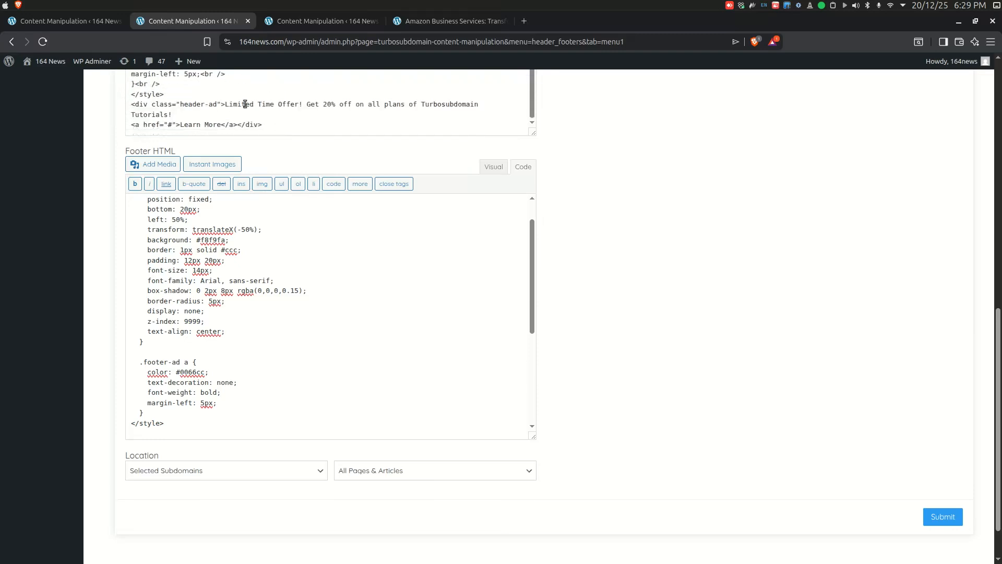
drag(225, 104, 482, 104)
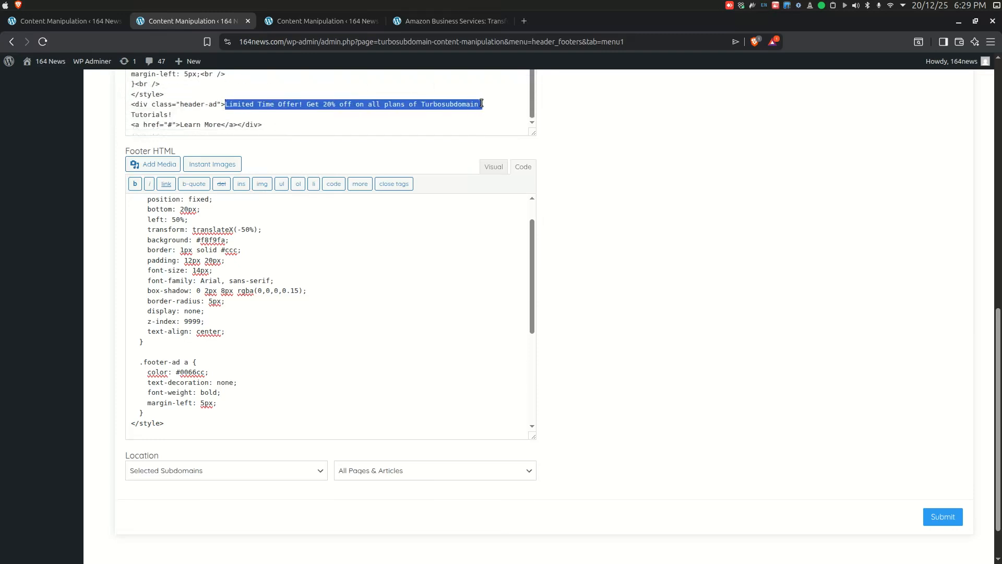
scroll(294, 317, down, 5)
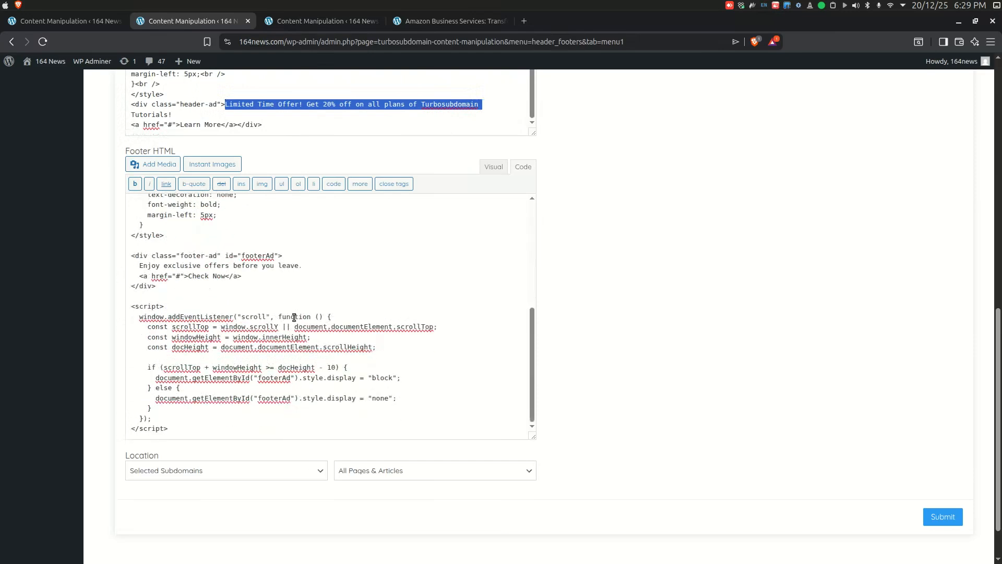
drag(139, 266, 308, 266)
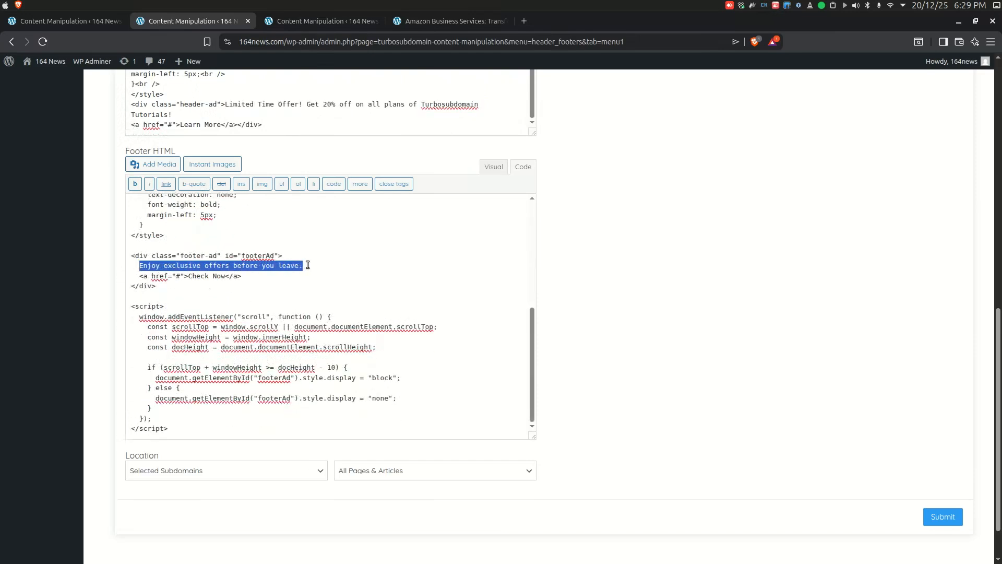
click(387, 280)
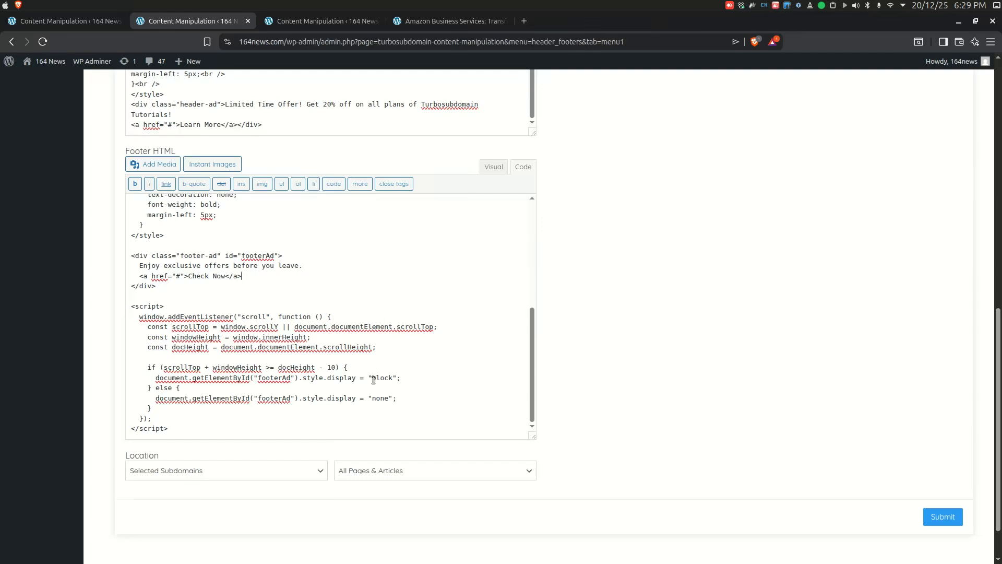
Step: Look through the available placement locations, keeping Selected Subdomains as the choice
scroll(306, 412, down, 1)
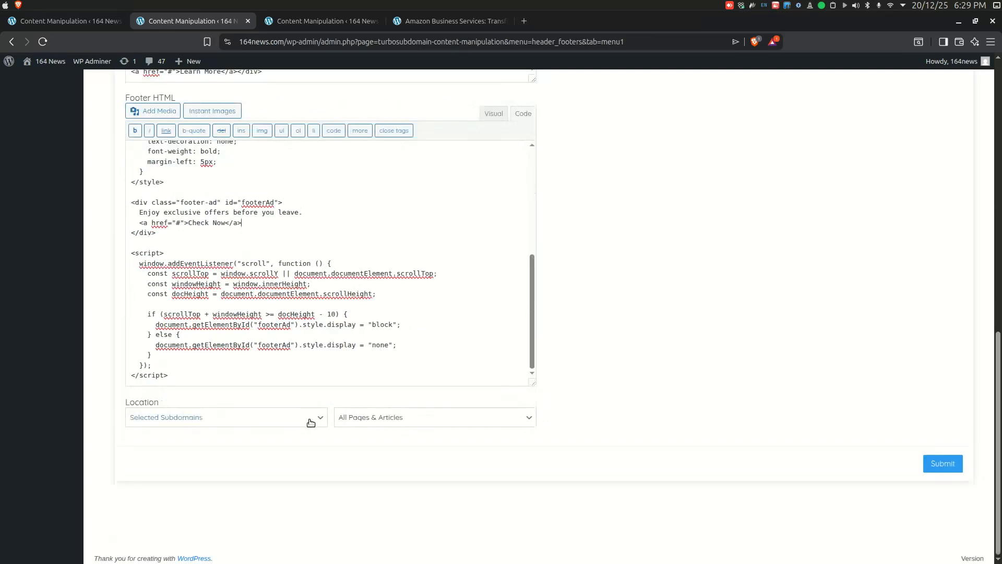
click(311, 421)
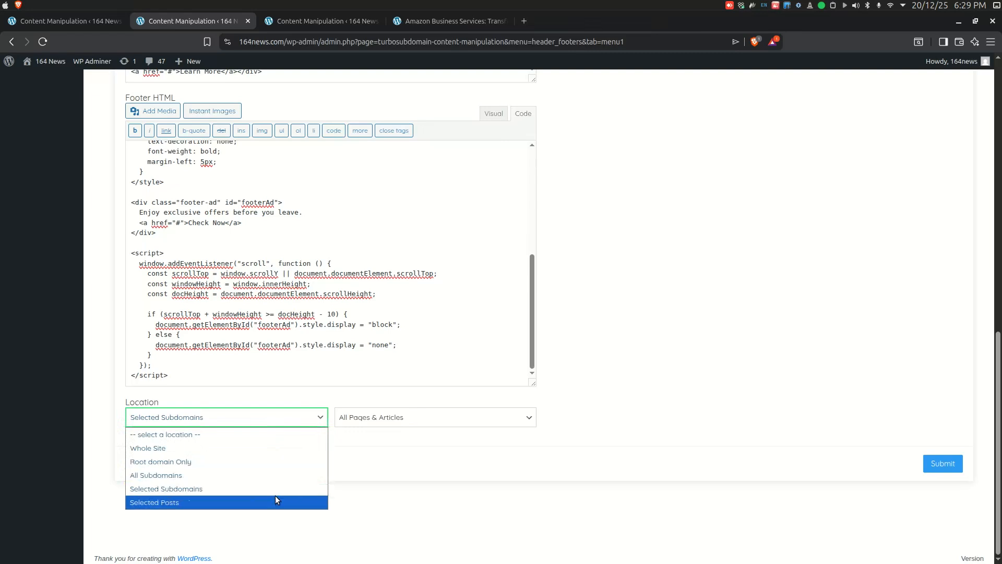
click(338, 394)
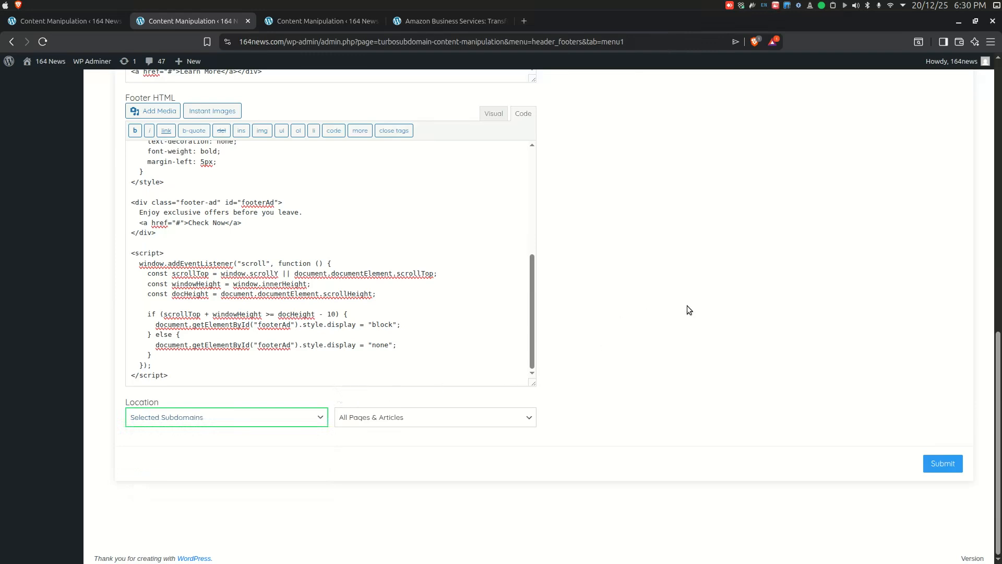
Step: Select Amazon as the subdomain for the header/footer placement and return to the end of the form
scroll(687, 306, up, 15)
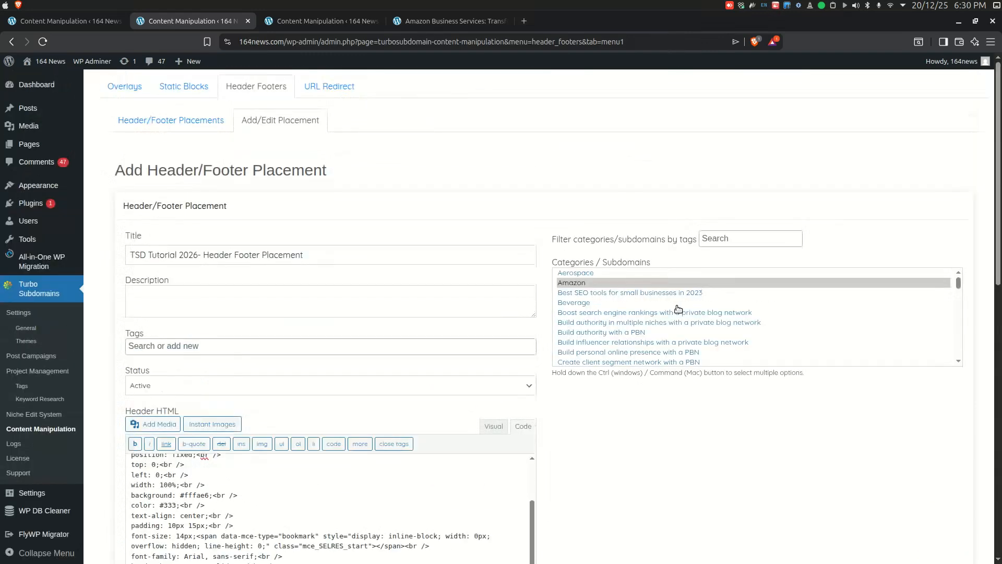
click(600, 284)
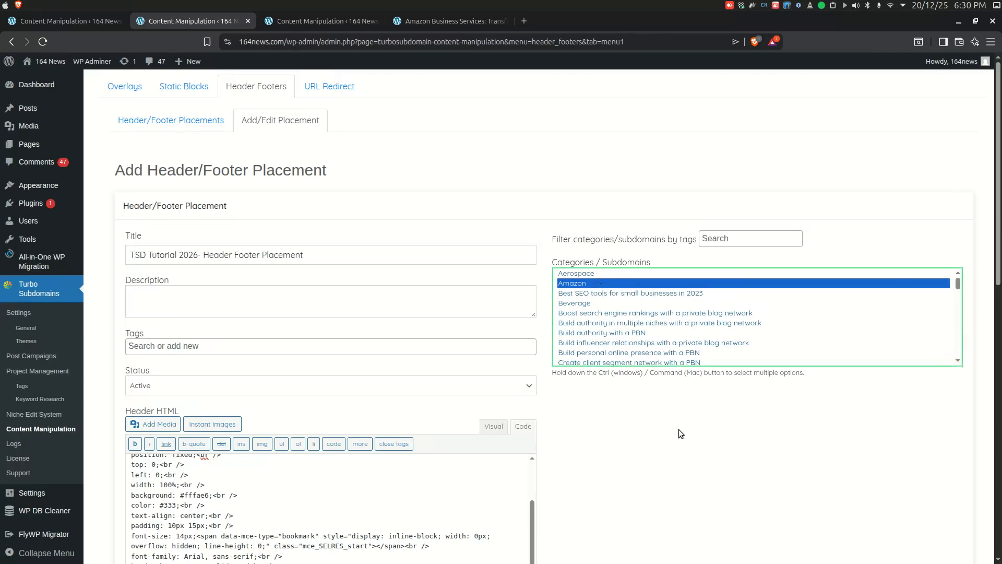
scroll(679, 431, down, 8)
scroll(684, 431, down, 4)
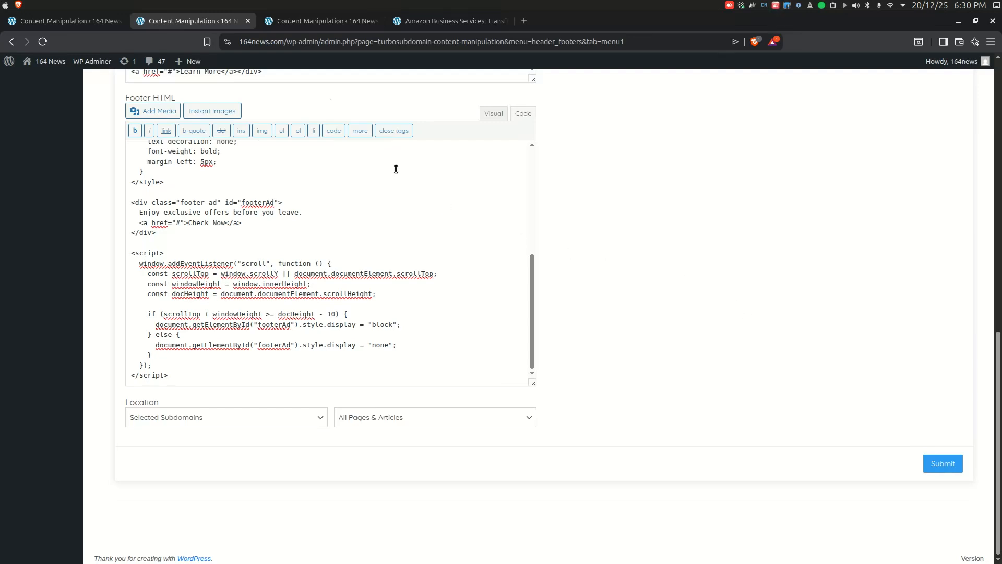
Step: Check the saved Header/Footer Placements list, then look over the Amazon Business Services article from top to bottom before reloading it
click(313, 23)
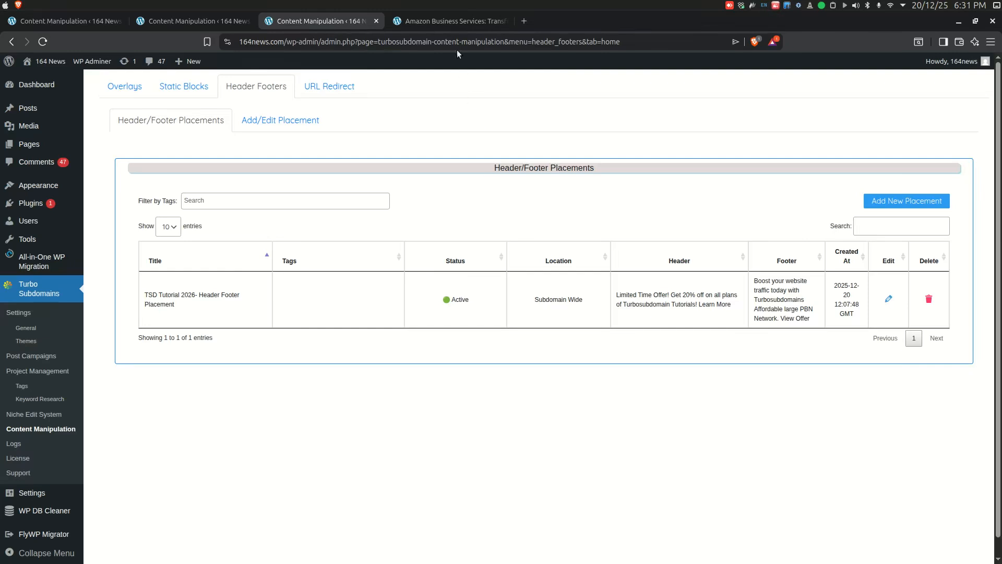
click(449, 21)
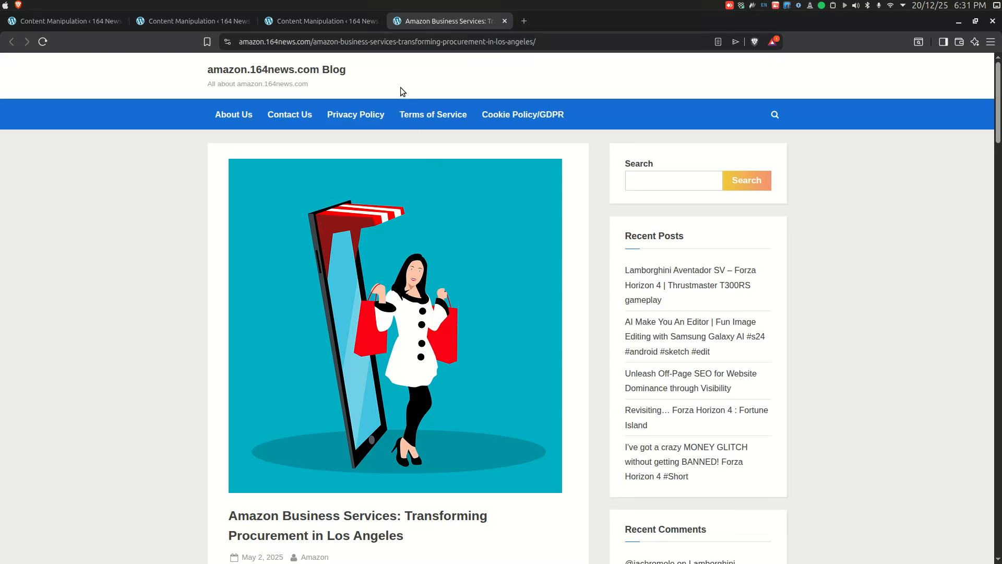
scroll(403, 115, down, 20)
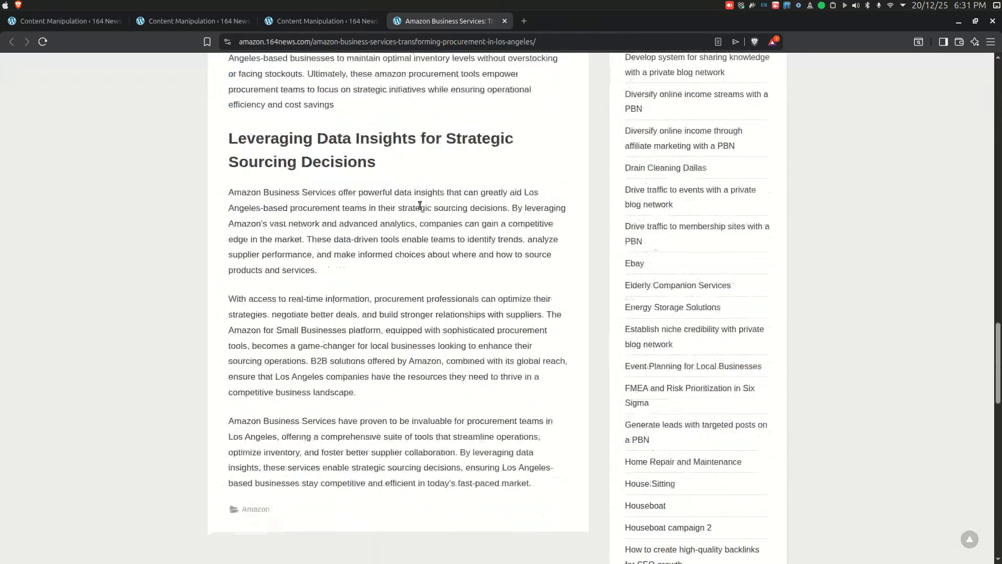
scroll(420, 206, down, 15)
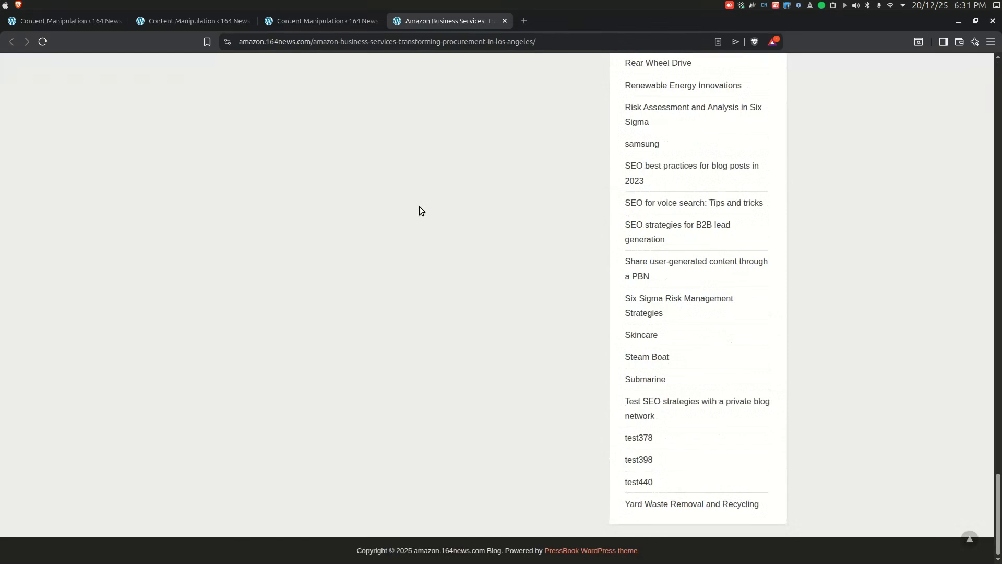
scroll(419, 207, up, 15)
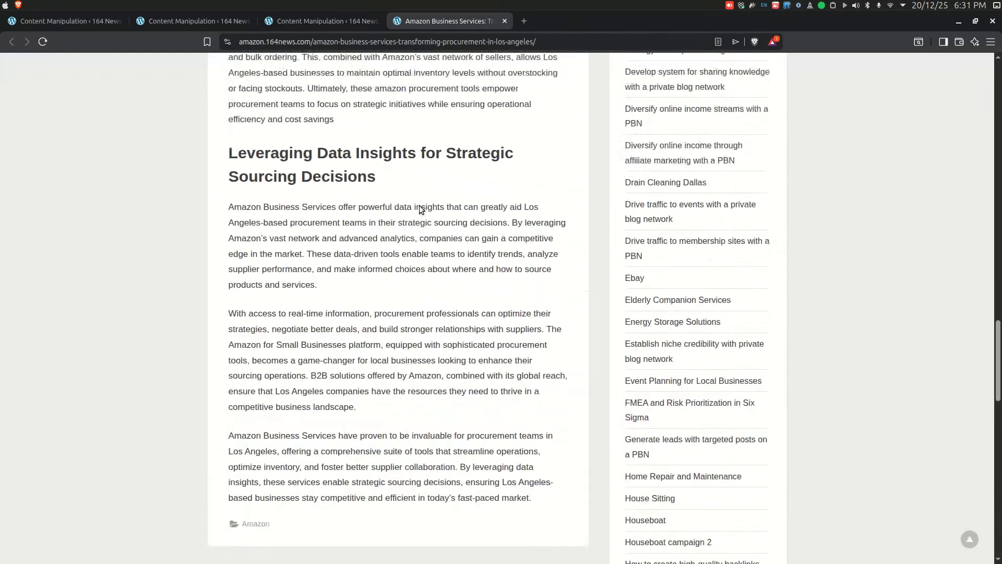
scroll(419, 208, up, 20)
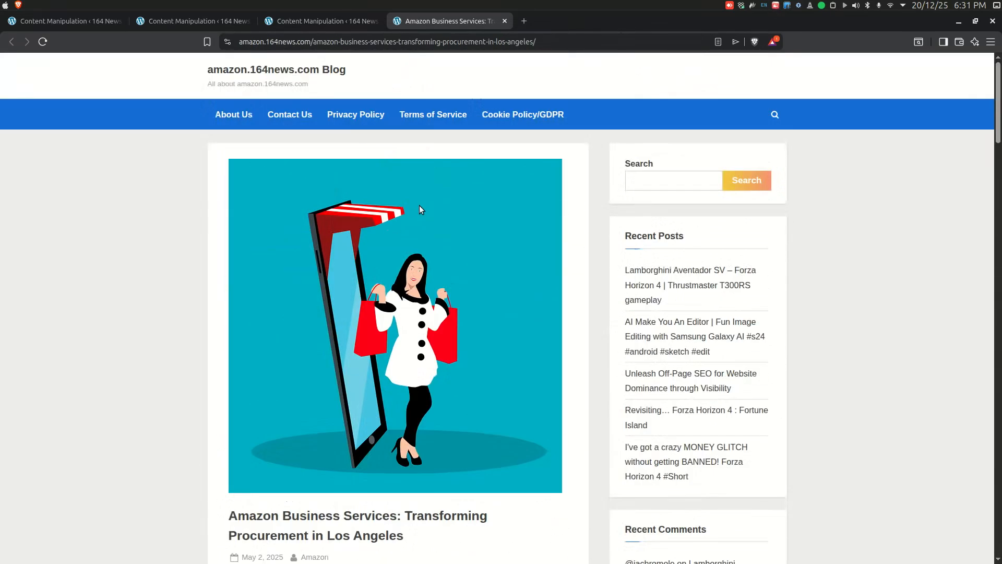
Step: Reload the Amazon Business Services article and examine its header banner and the footer offer at the page end
click(42, 42)
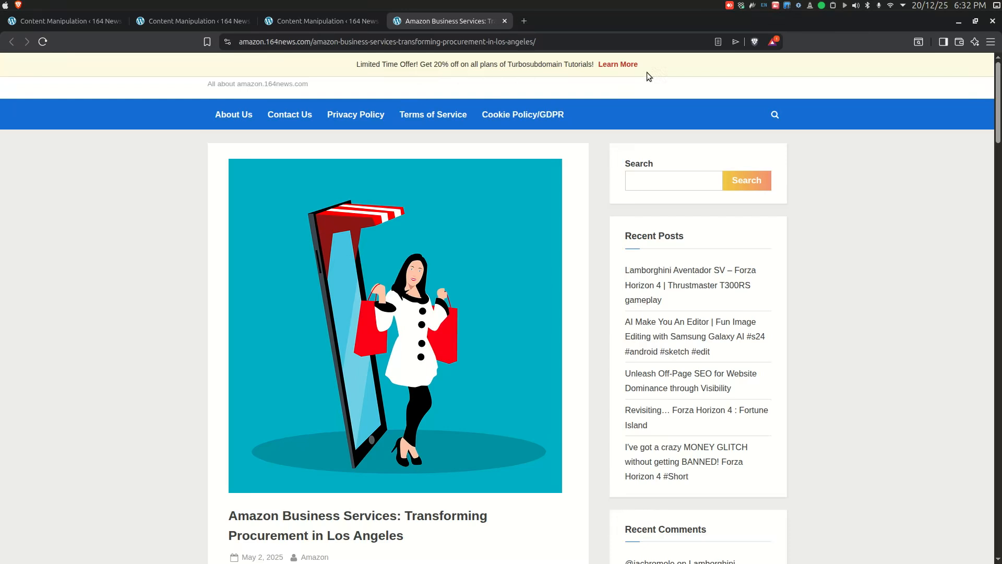
scroll(647, 73, down, 5)
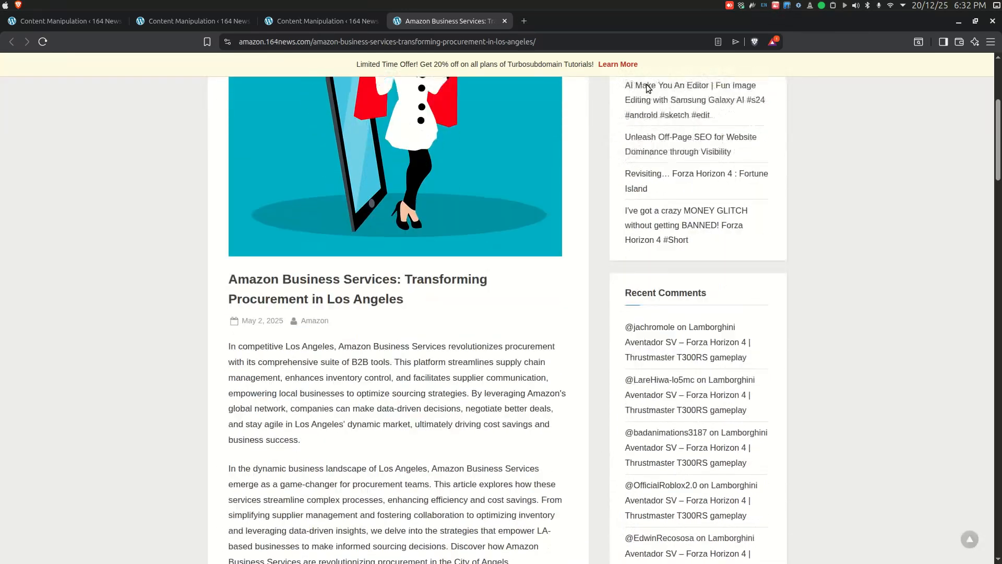
scroll(644, 134, down, 15)
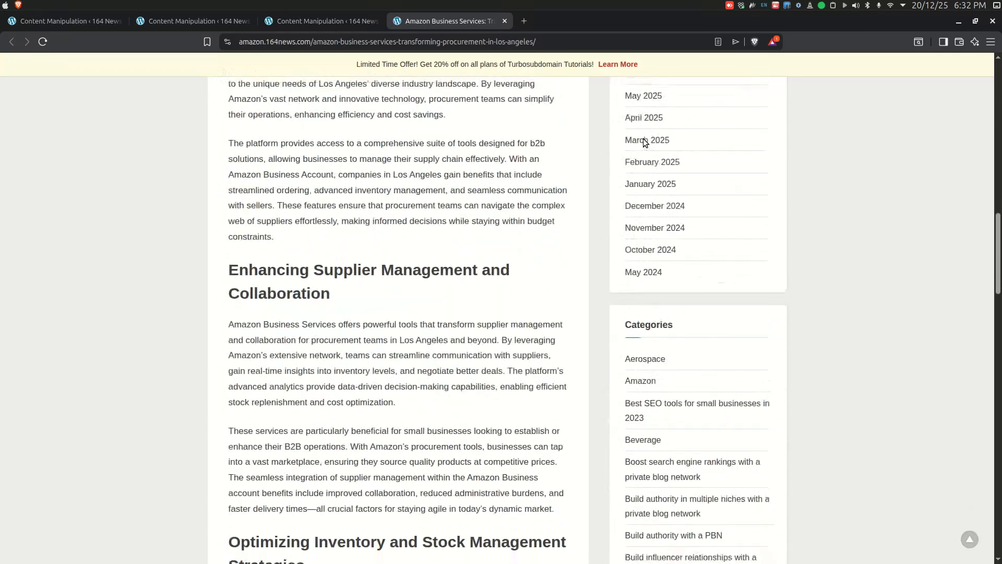
scroll(643, 139, down, 15)
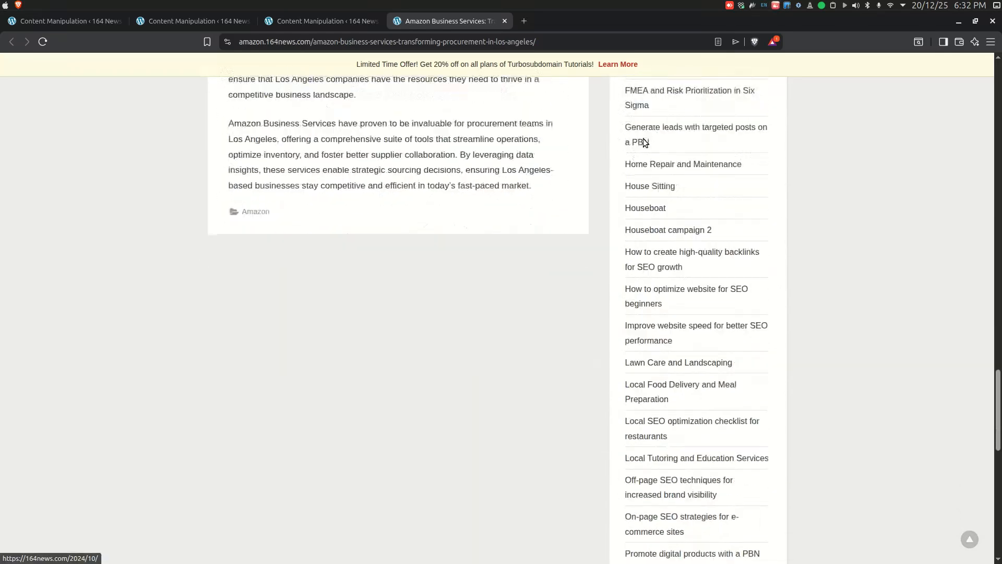
scroll(645, 142, down, 10)
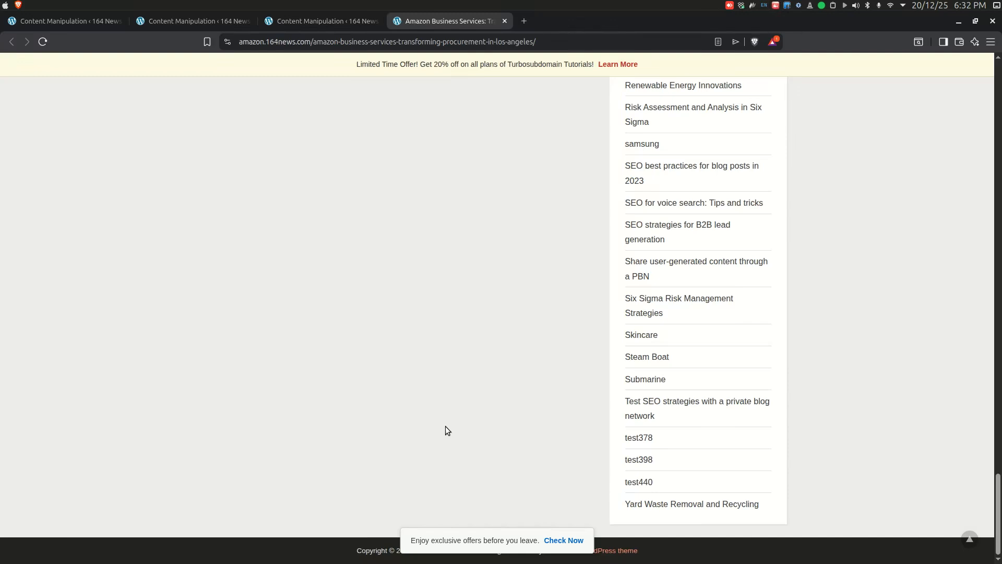
scroll(378, 260, up, 15)
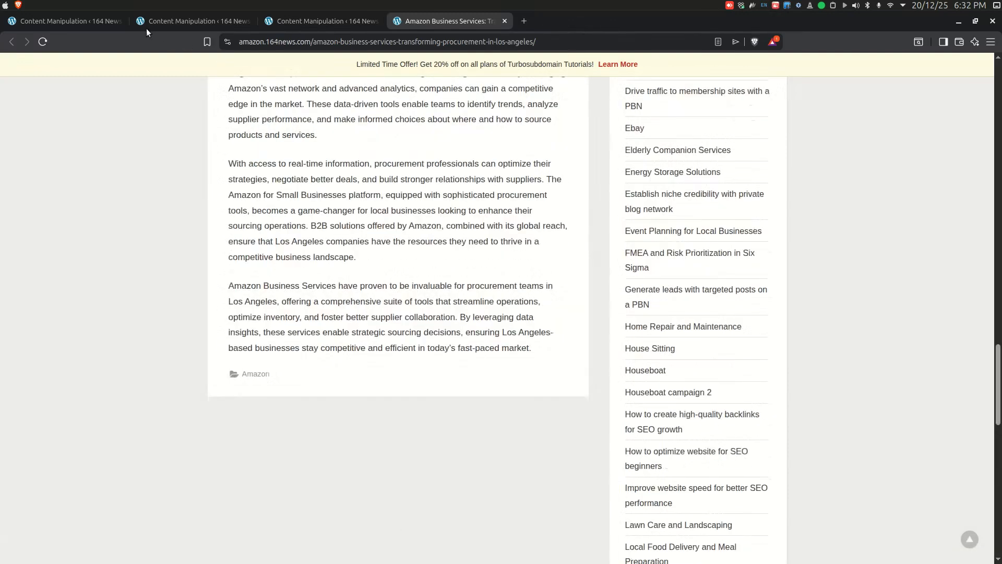
Step: Bring up the filled-in Add URL Redirect form, choose New Customer as the existing customer and review the tags and keyword fields
click(301, 22)
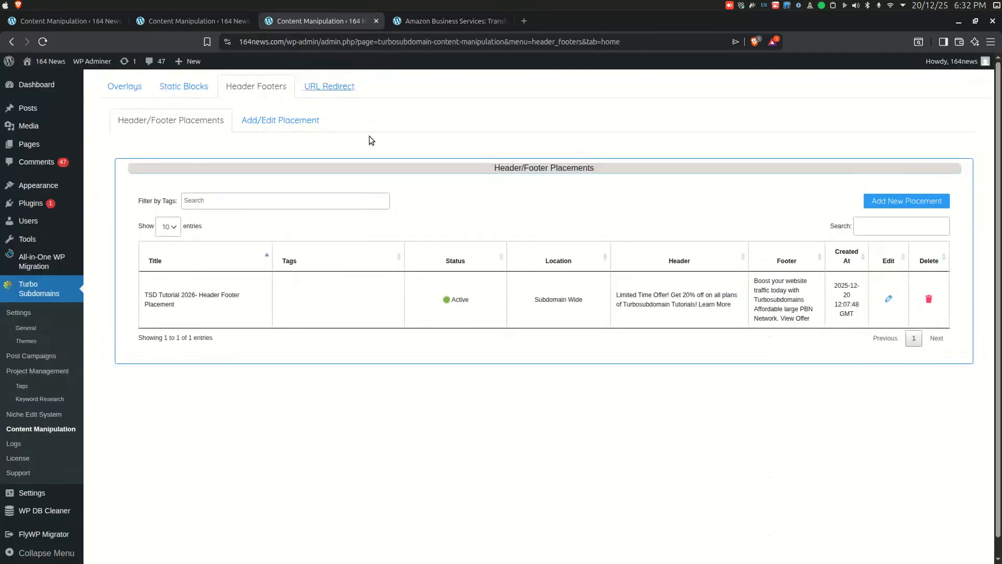
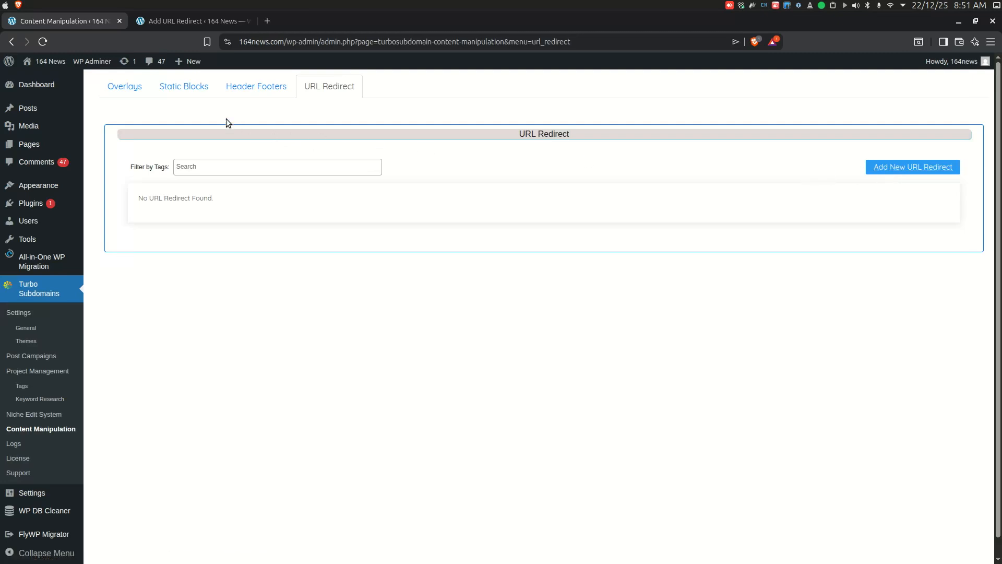
click(171, 19)
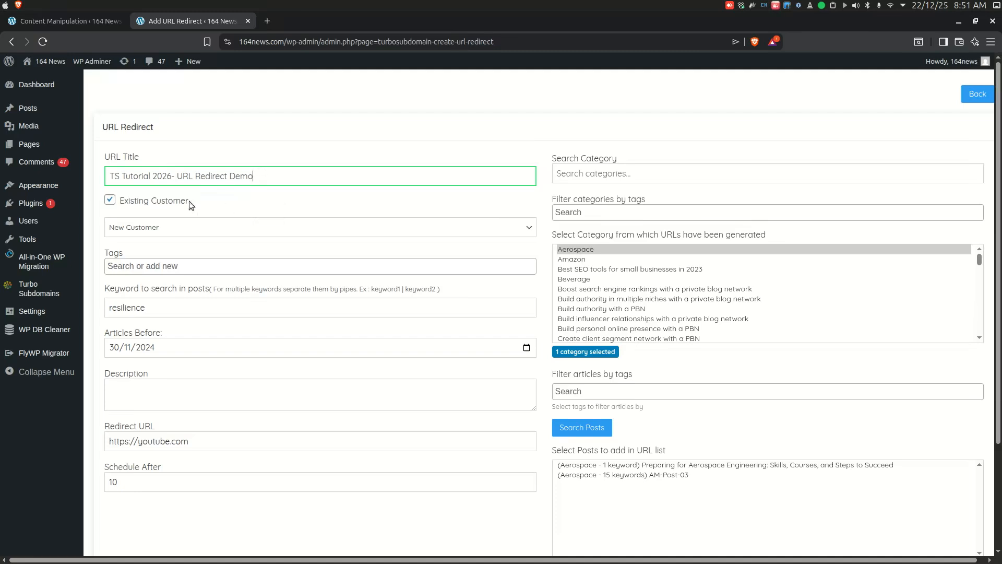
click(181, 227)
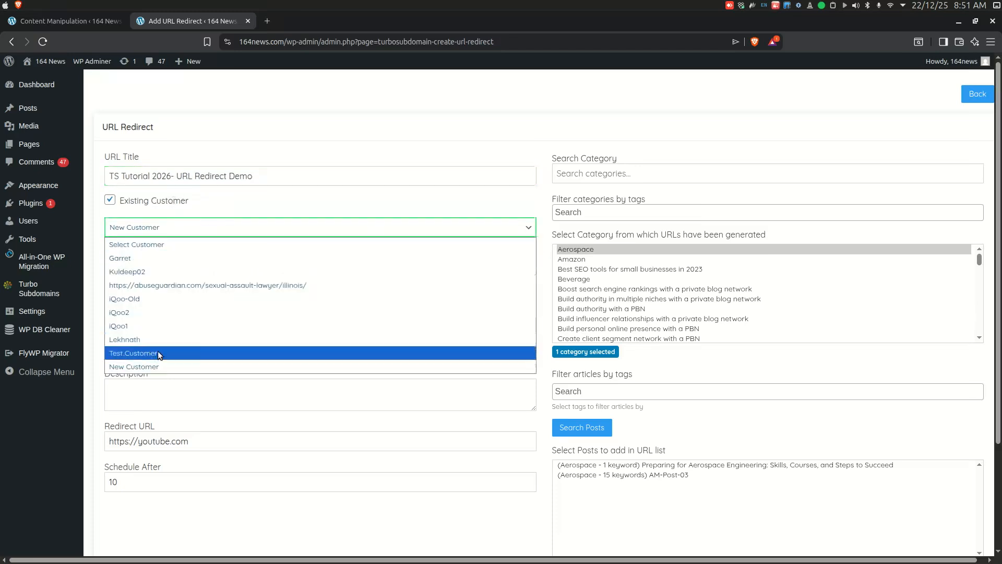
click(152, 368)
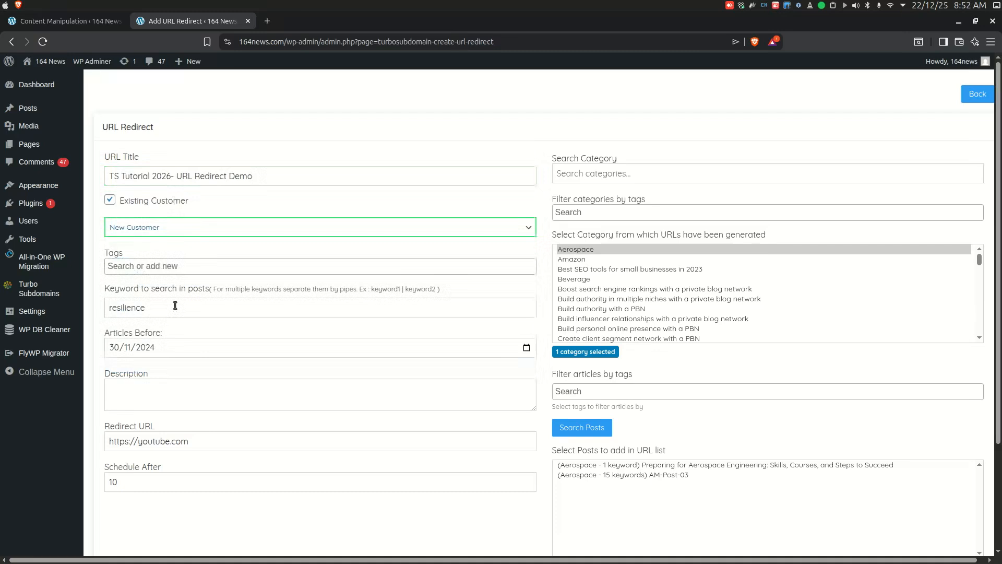
click(194, 243)
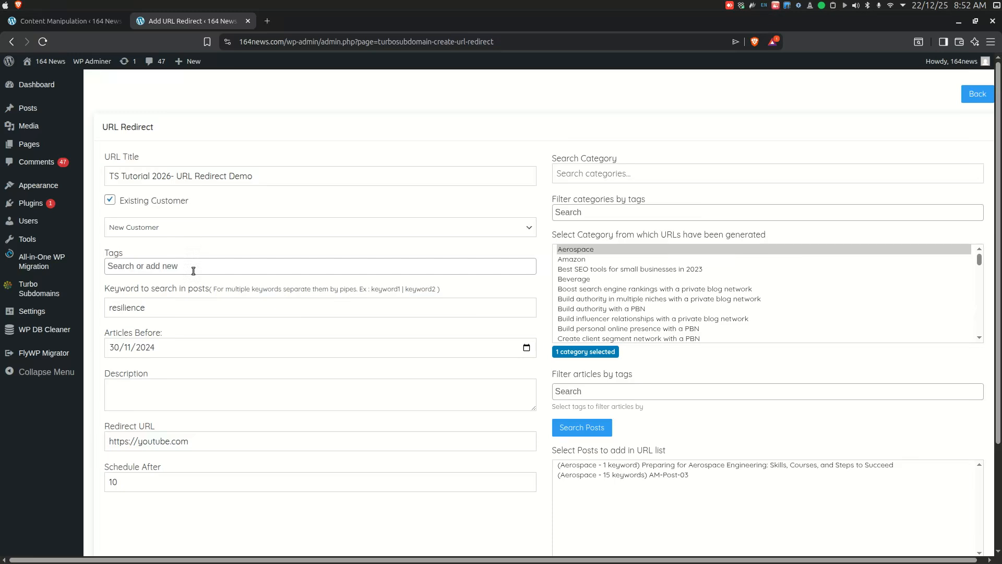
click(187, 307)
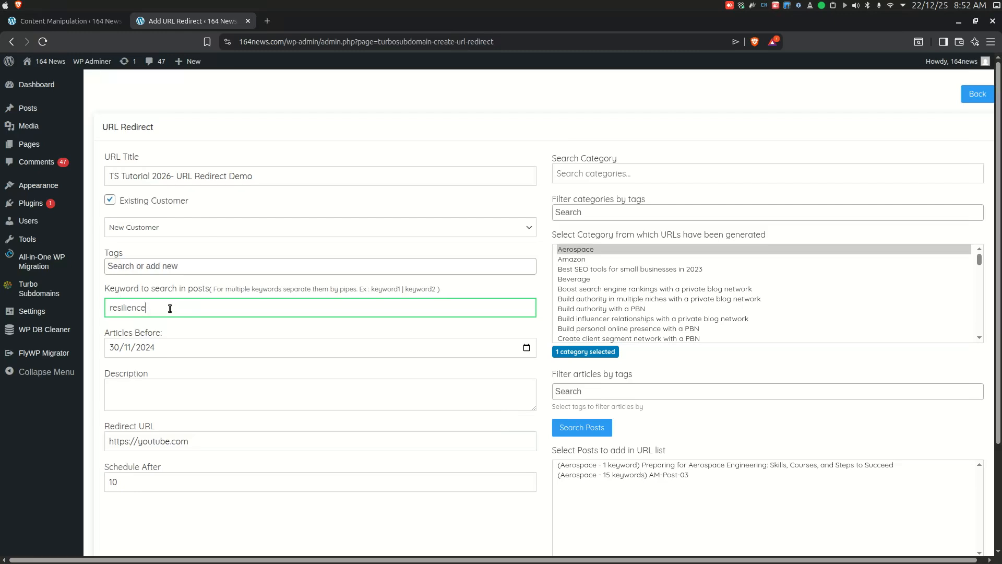
Step: Review the redirect form's article date, description, redirect URL, schedule delay and category search fields
click(217, 346)
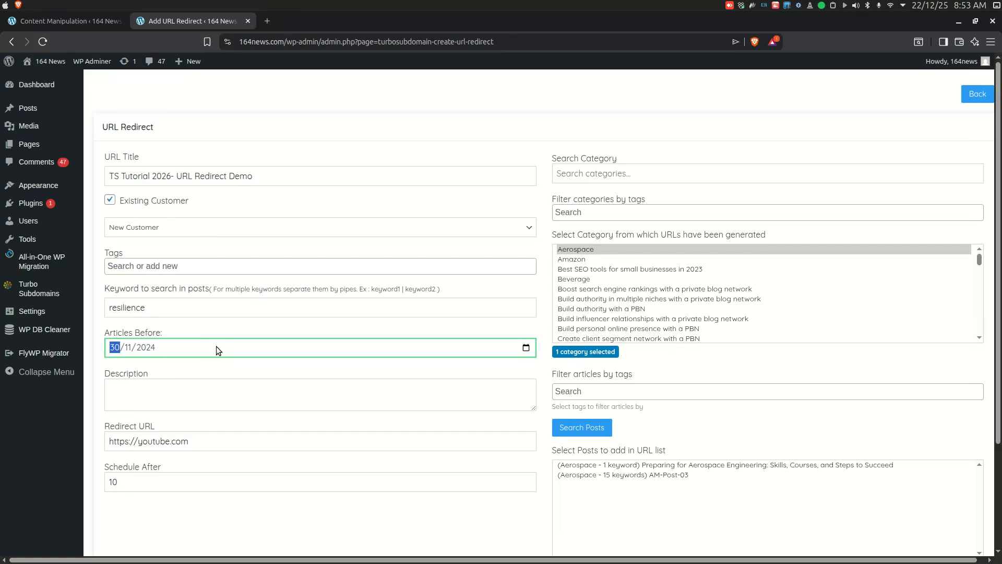
click(206, 390)
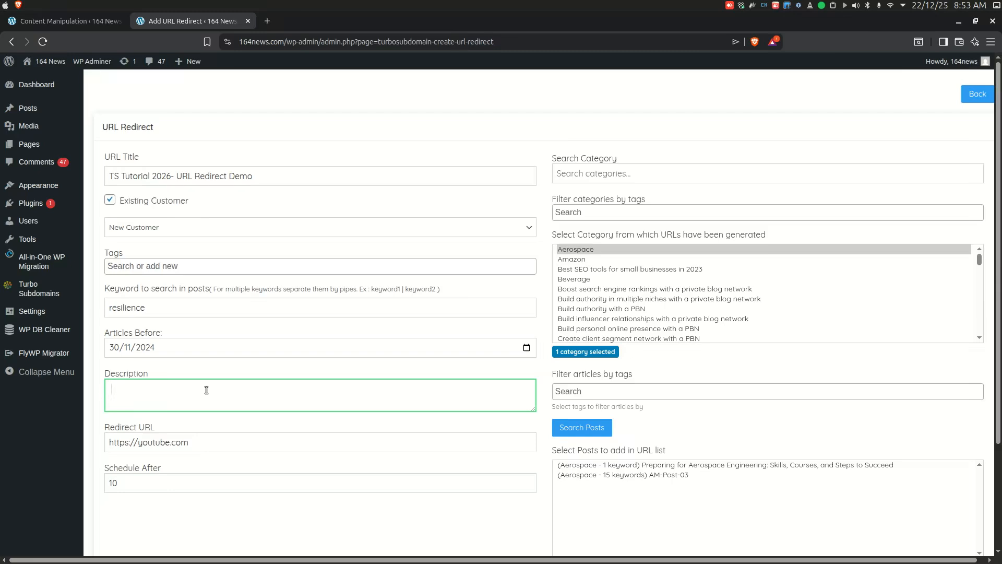
click(207, 443)
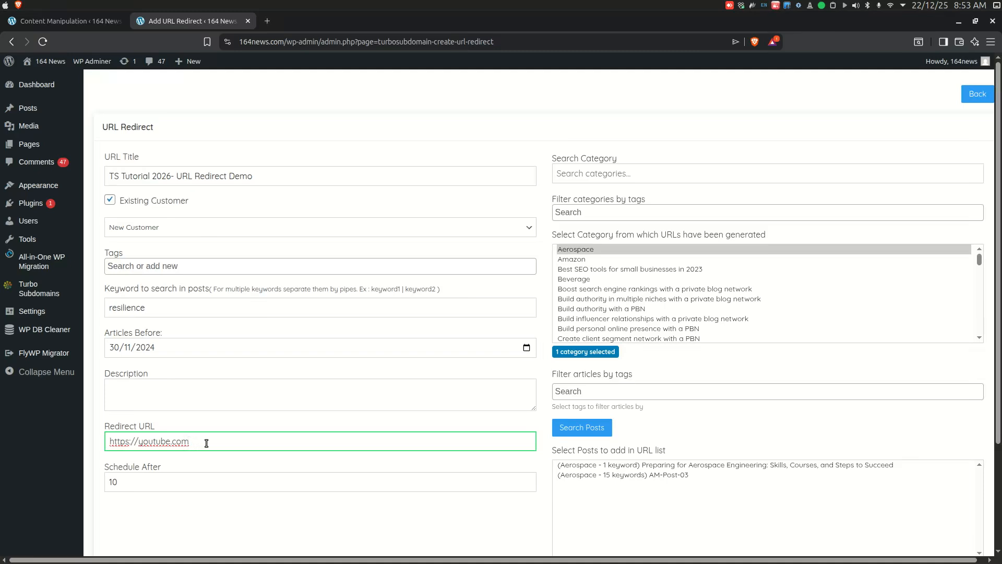
click(204, 486)
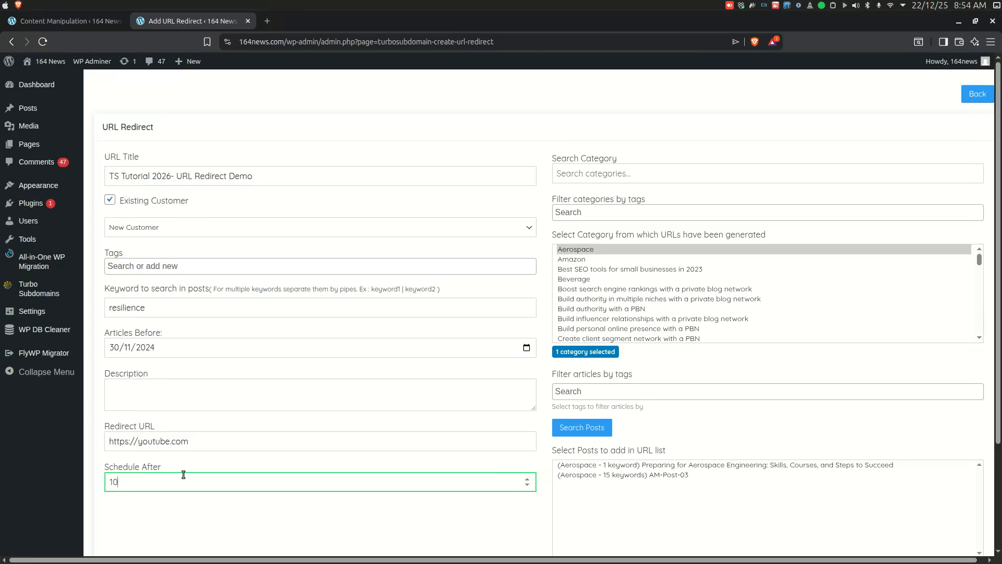
click(665, 174)
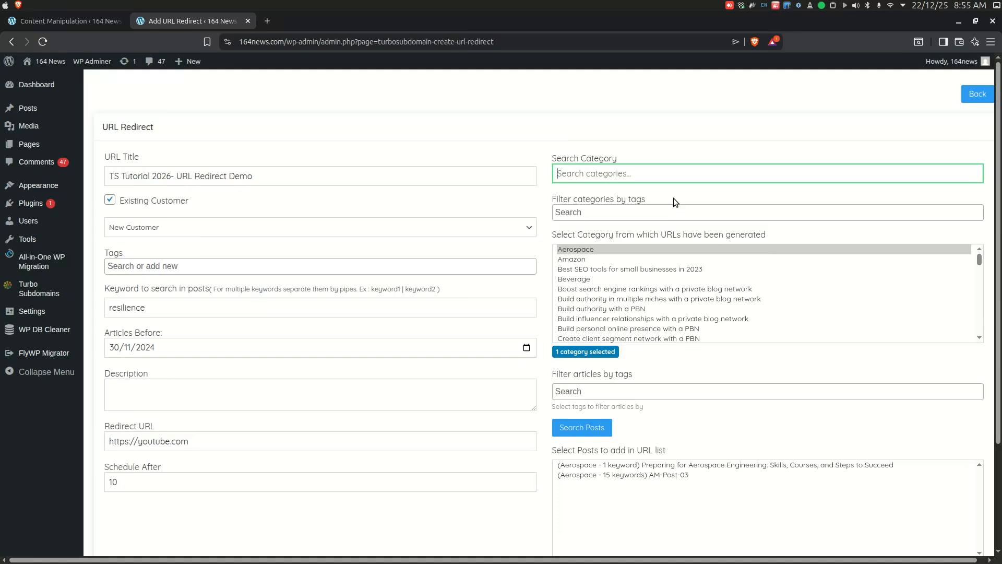
Step: Generate the URL redirect for the Aerospace category with both the Preparing for Aerospace Engineering post and AM-Post-03 selected
click(612, 254)
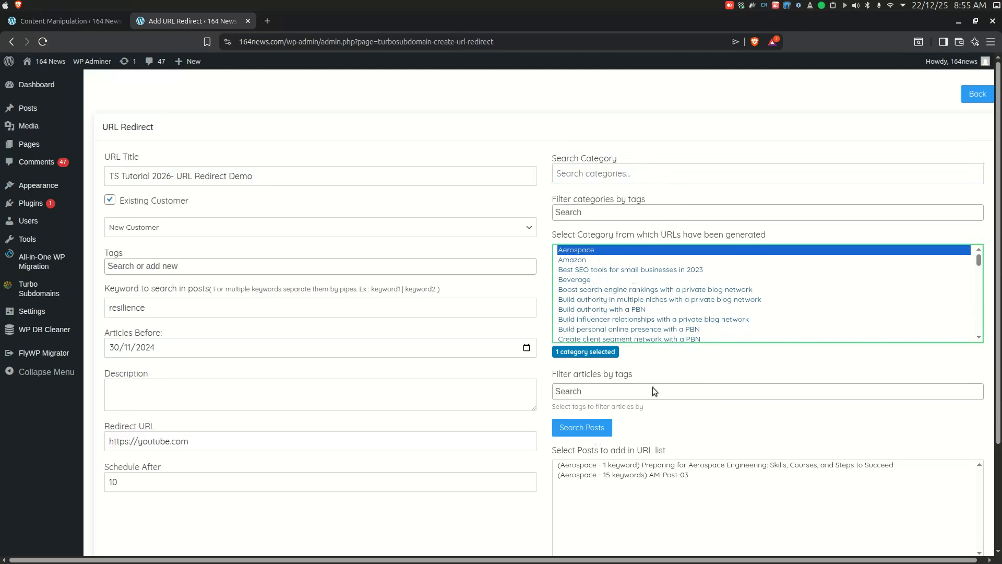
click(674, 466)
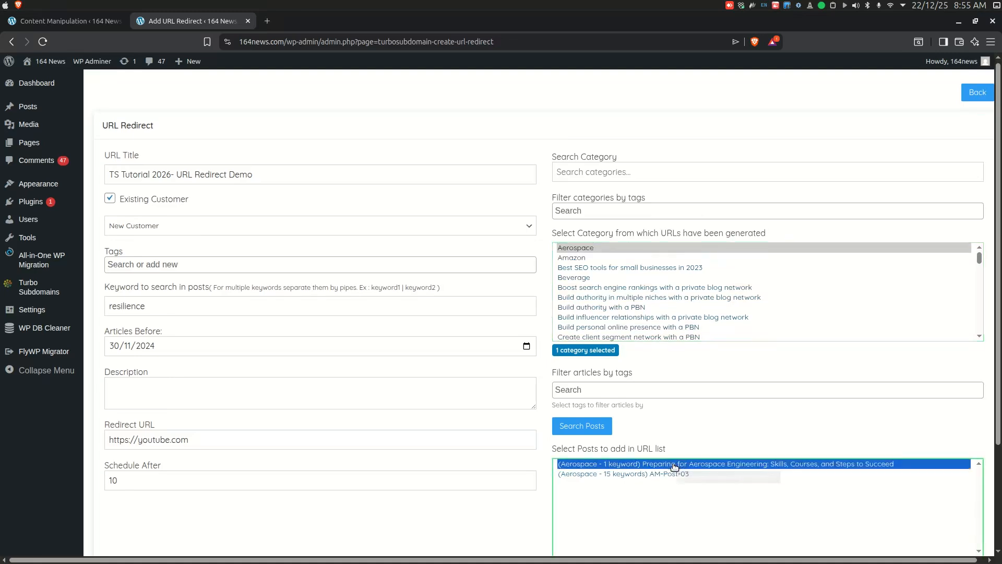
ctrl+click(673, 474)
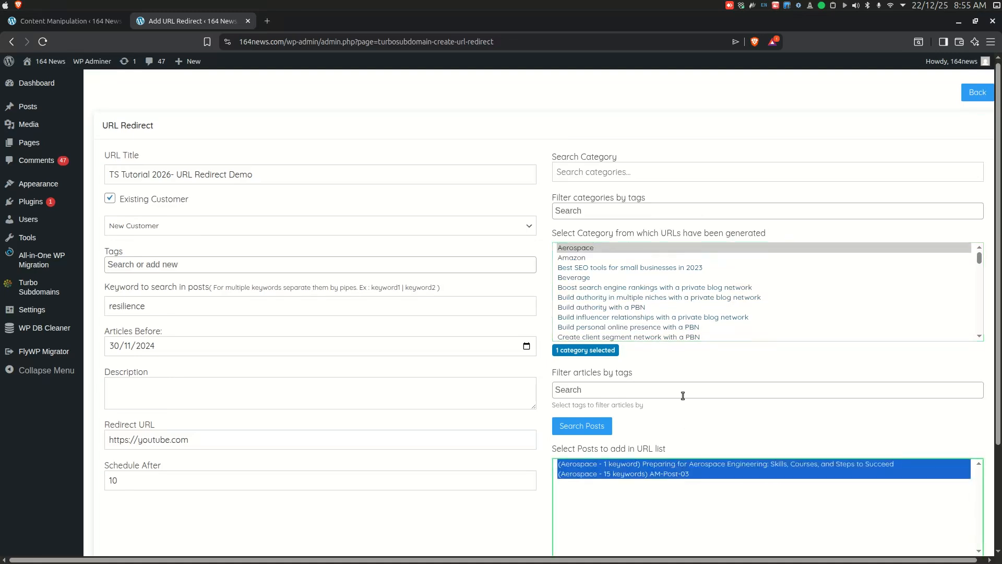
scroll(683, 395, down, 3)
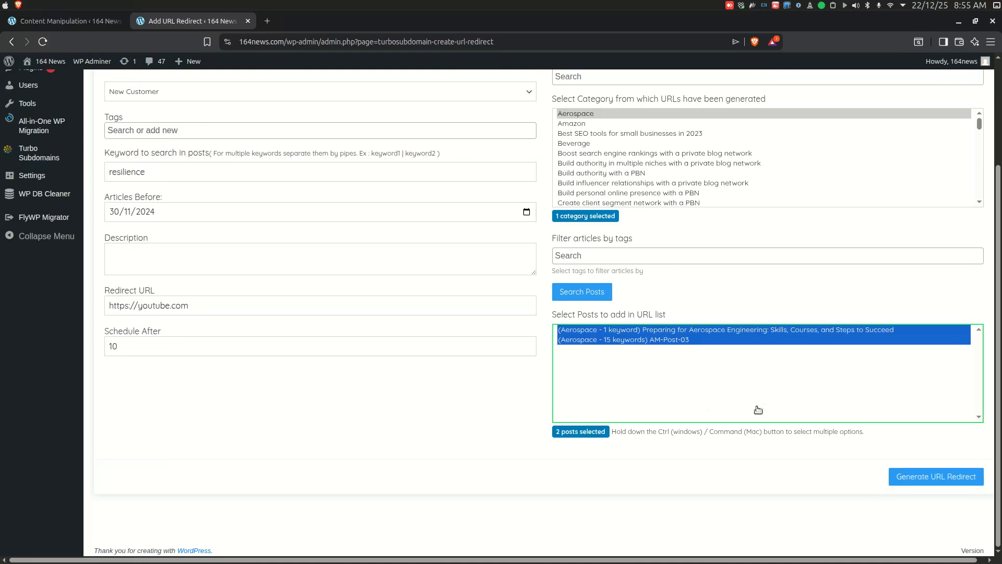
click(914, 482)
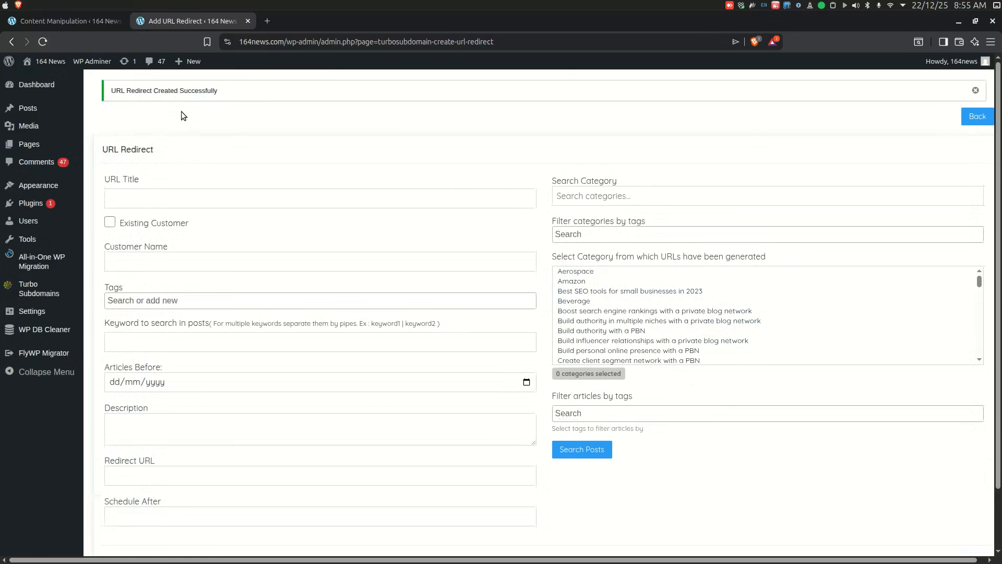
Step: Reload the URL Redirect list in Content Manipulation and open the URL report of the TS Tutorial 2026- URL Redirect Demo entry
click(55, 20)
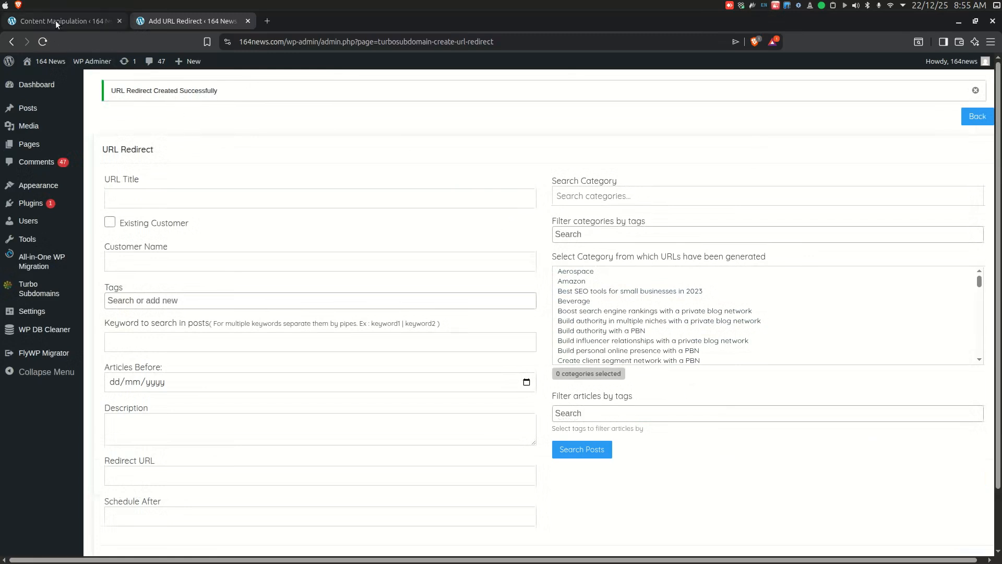
click(42, 45)
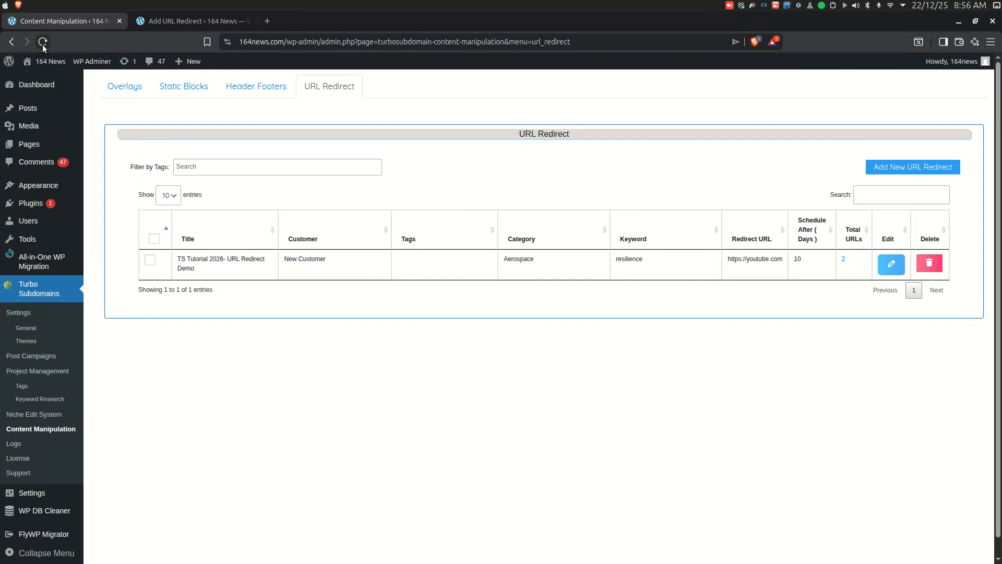
click(844, 259)
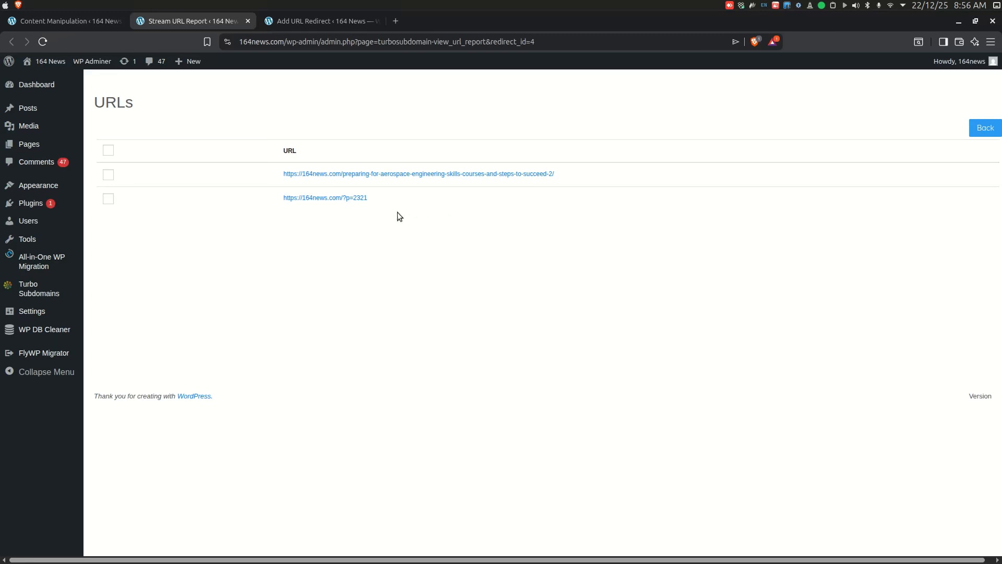
Step: Test the redirect by opening the aerospace engineering article's URL, and return to the saved entry in the URL Redirect list
click(387, 175)
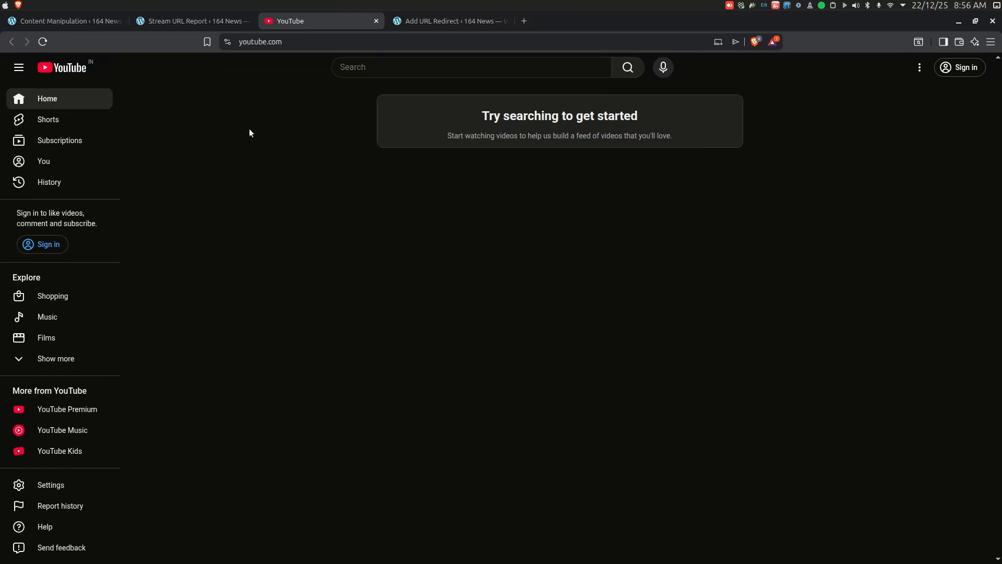
click(181, 24)
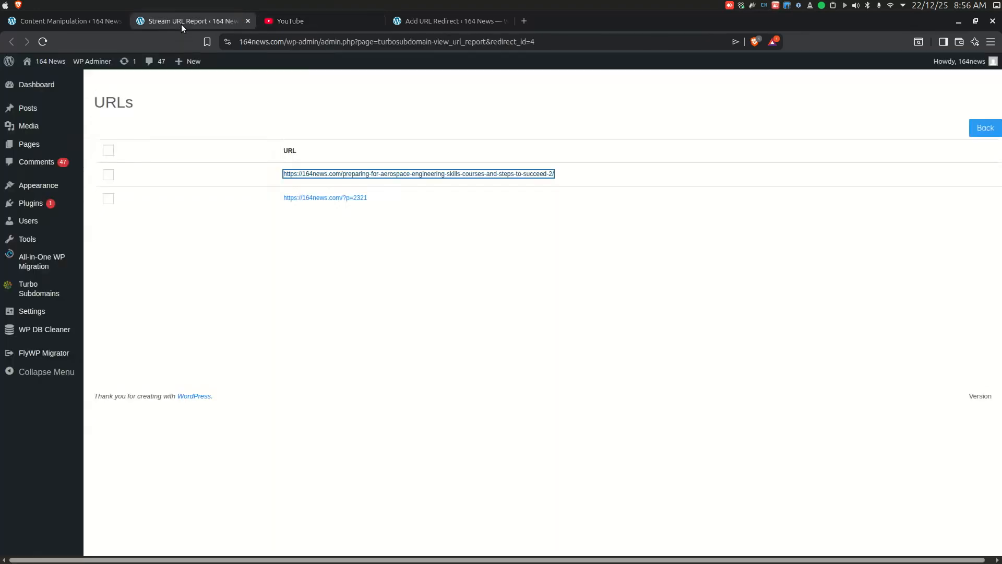
click(95, 21)
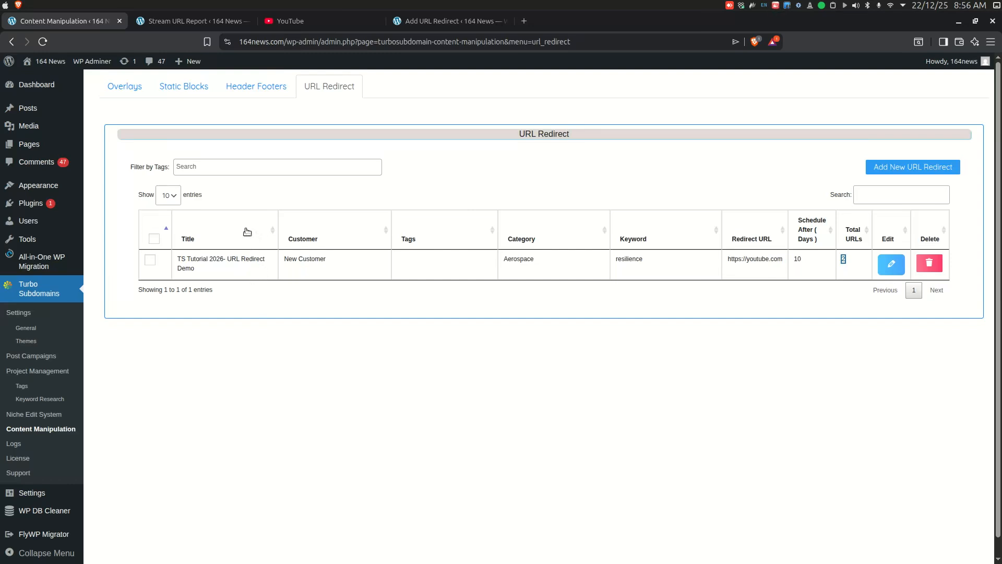
click(656, 256)
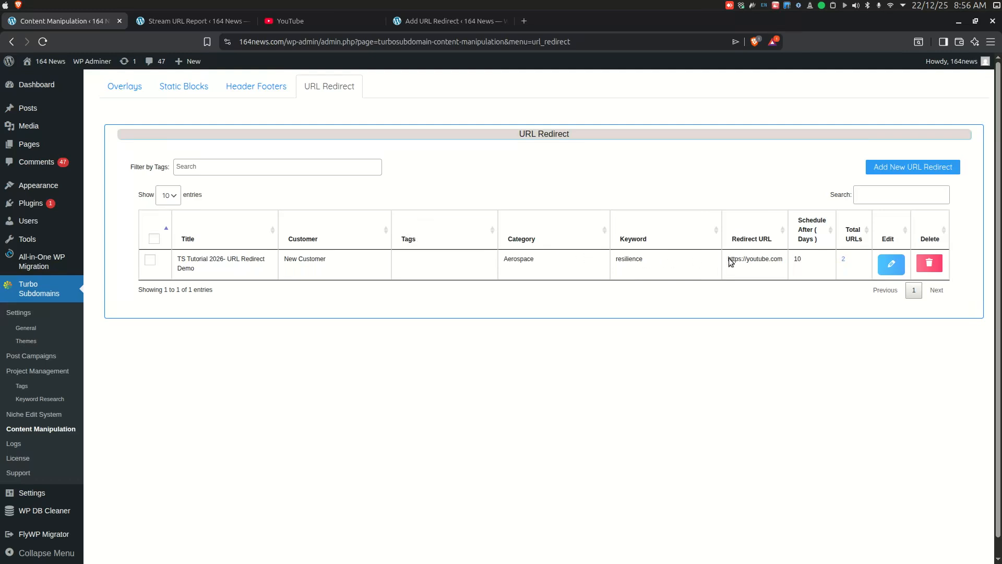